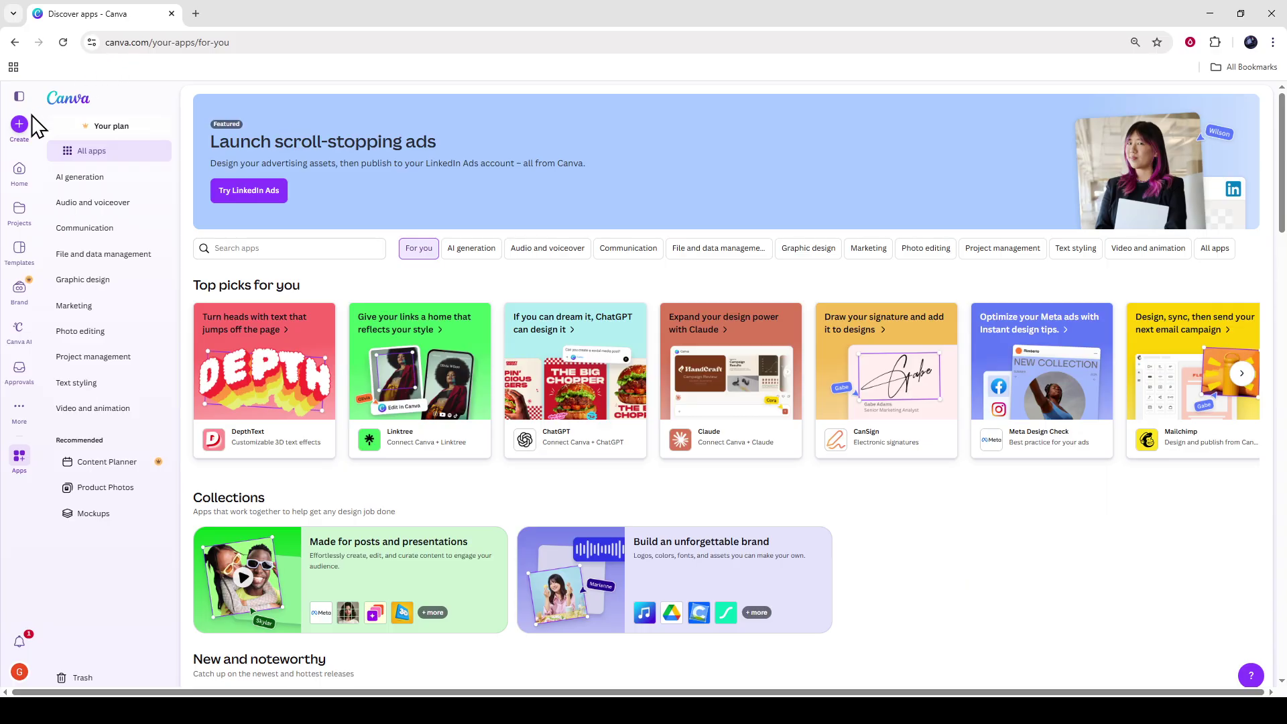
- Create a new Instagram Post (4:5) design from the social media formats
click(19, 127)
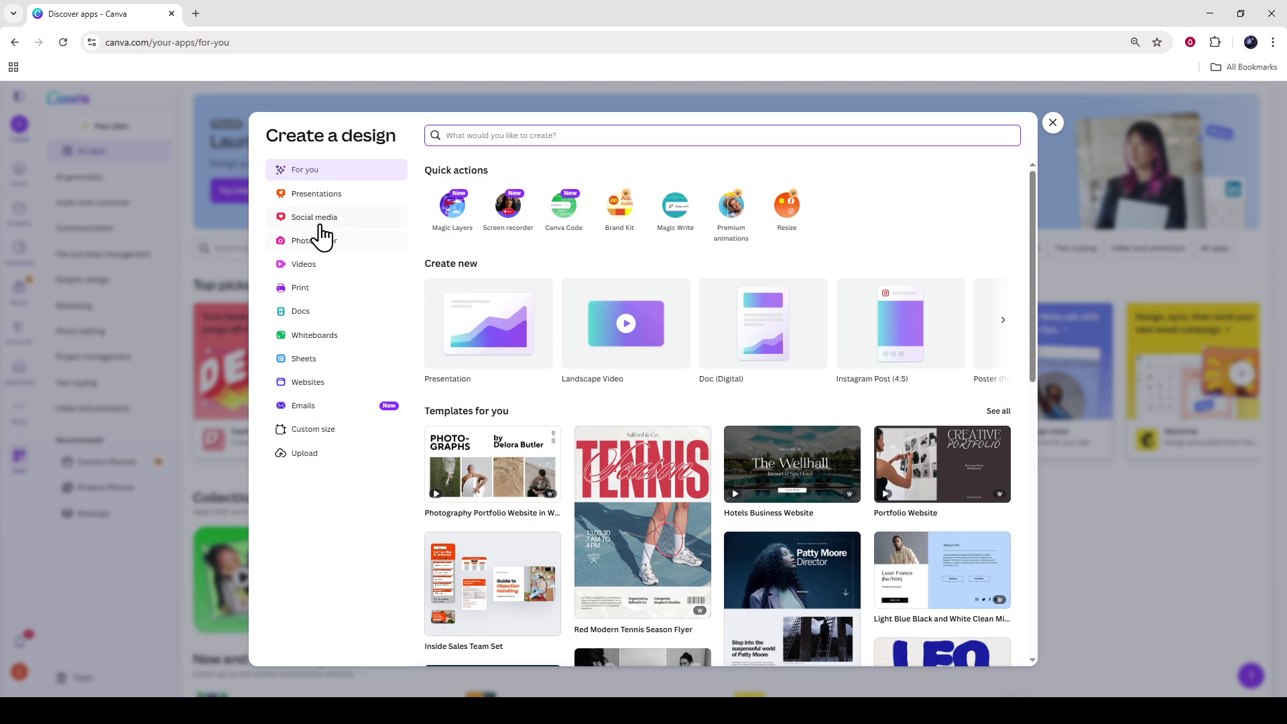
click(319, 224)
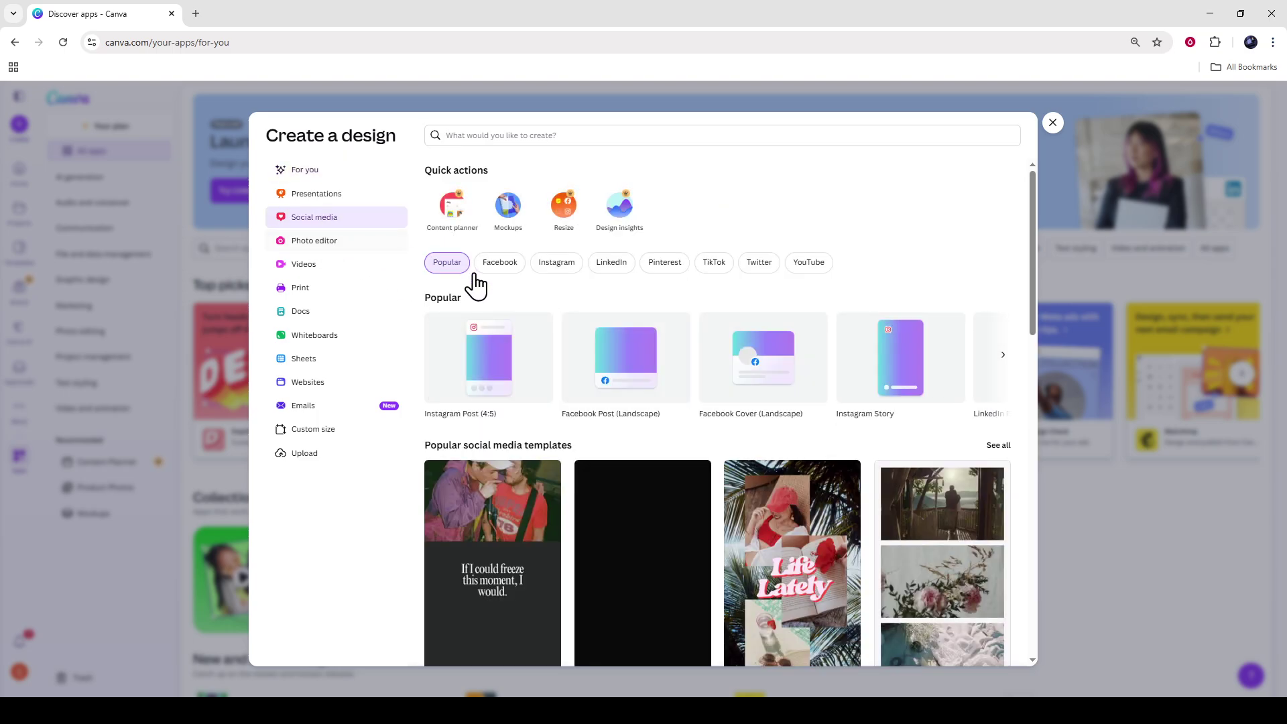
click(487, 367)
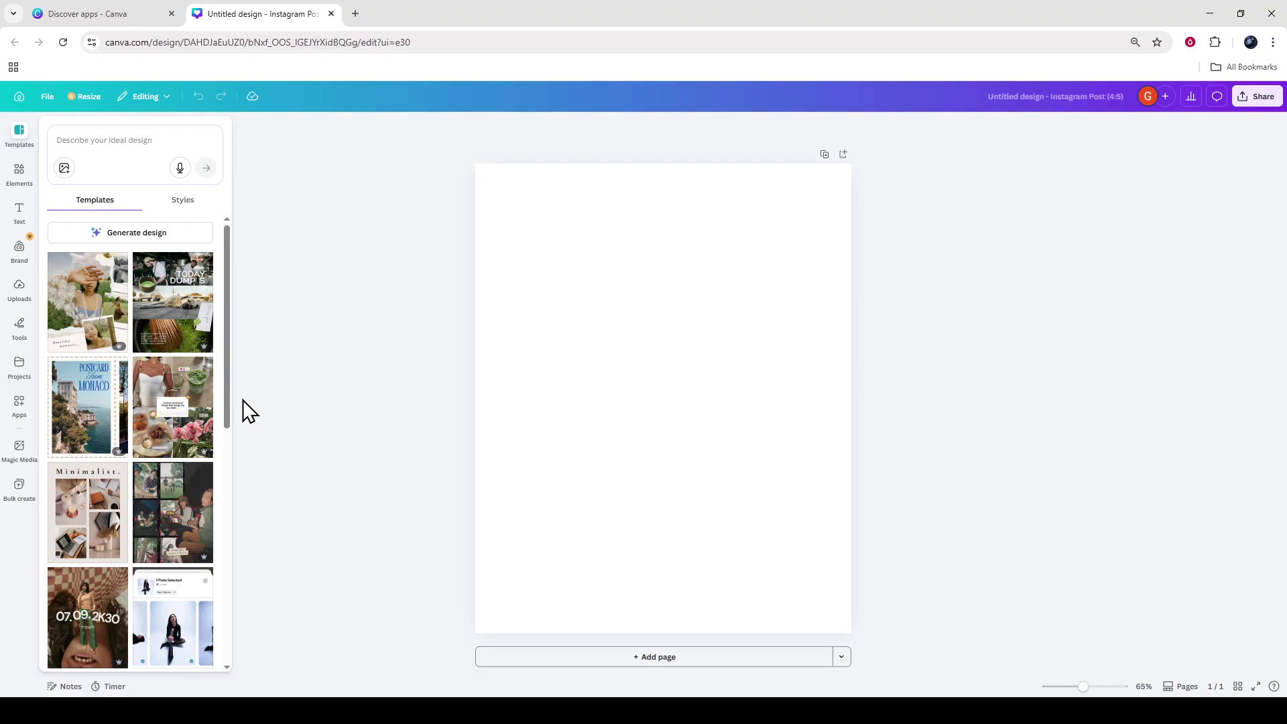
- Browse the templates and apply the first page of the Beige Scrapbook Memories Friends Photo Collage Carousel template to the blank page
scroll(226, 416, down, 4)
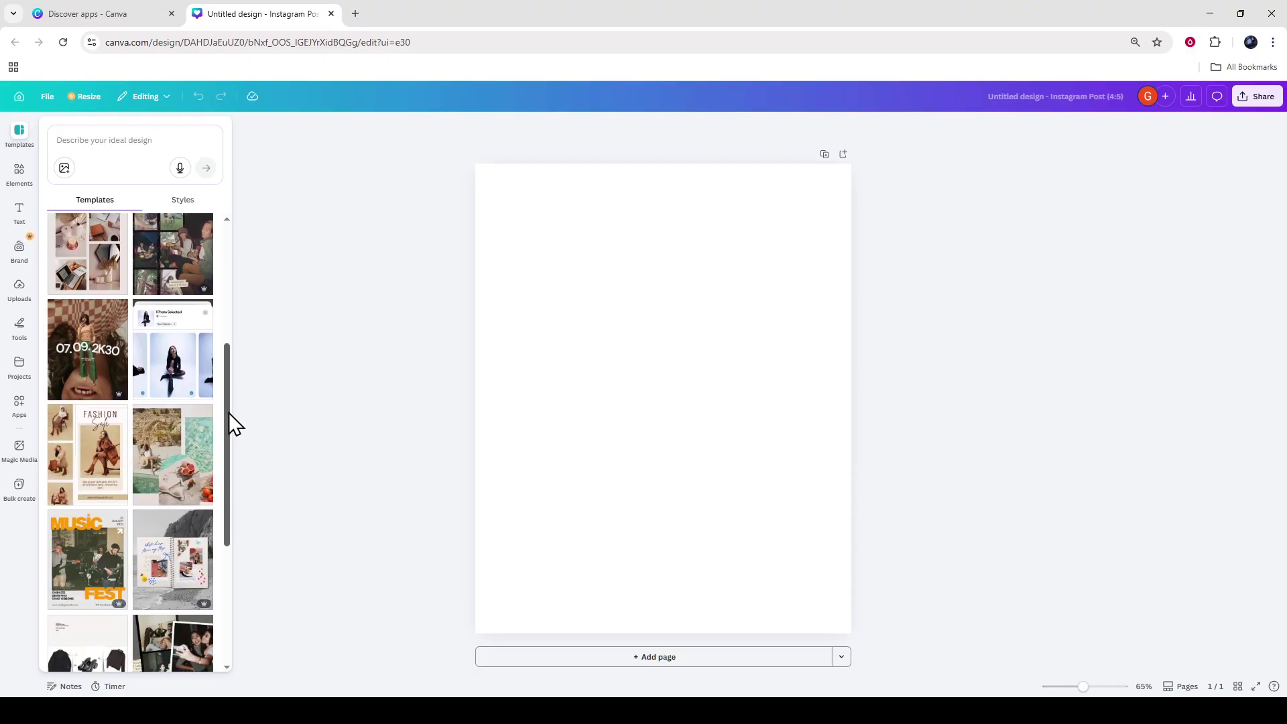
scroll(228, 413, down, 3)
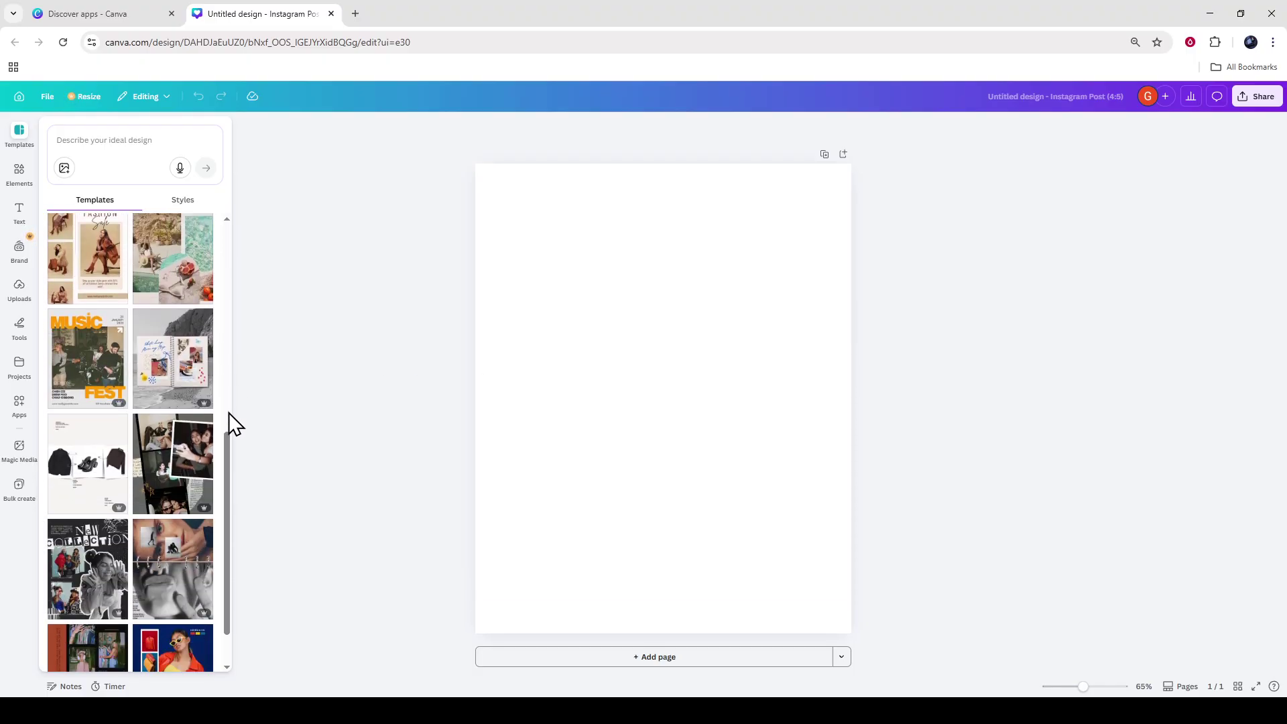
scroll(228, 413, up, 7)
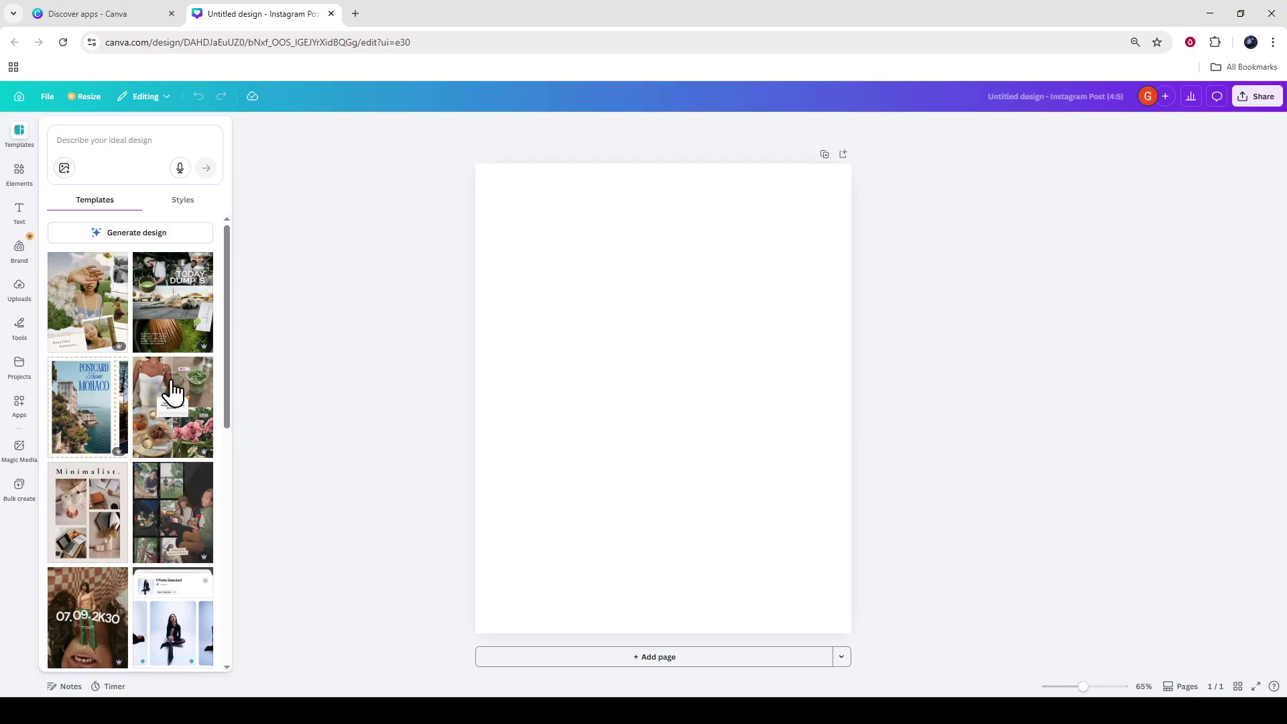
click(94, 307)
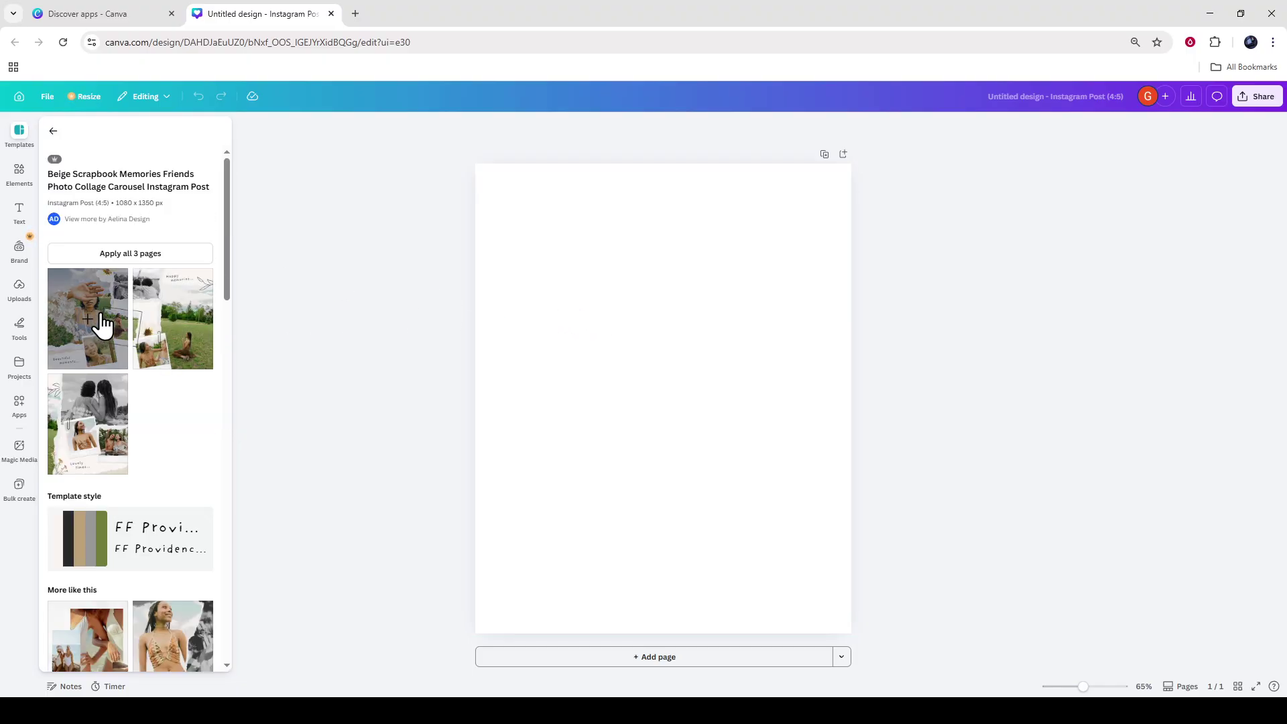
drag(92, 322, 561, 248)
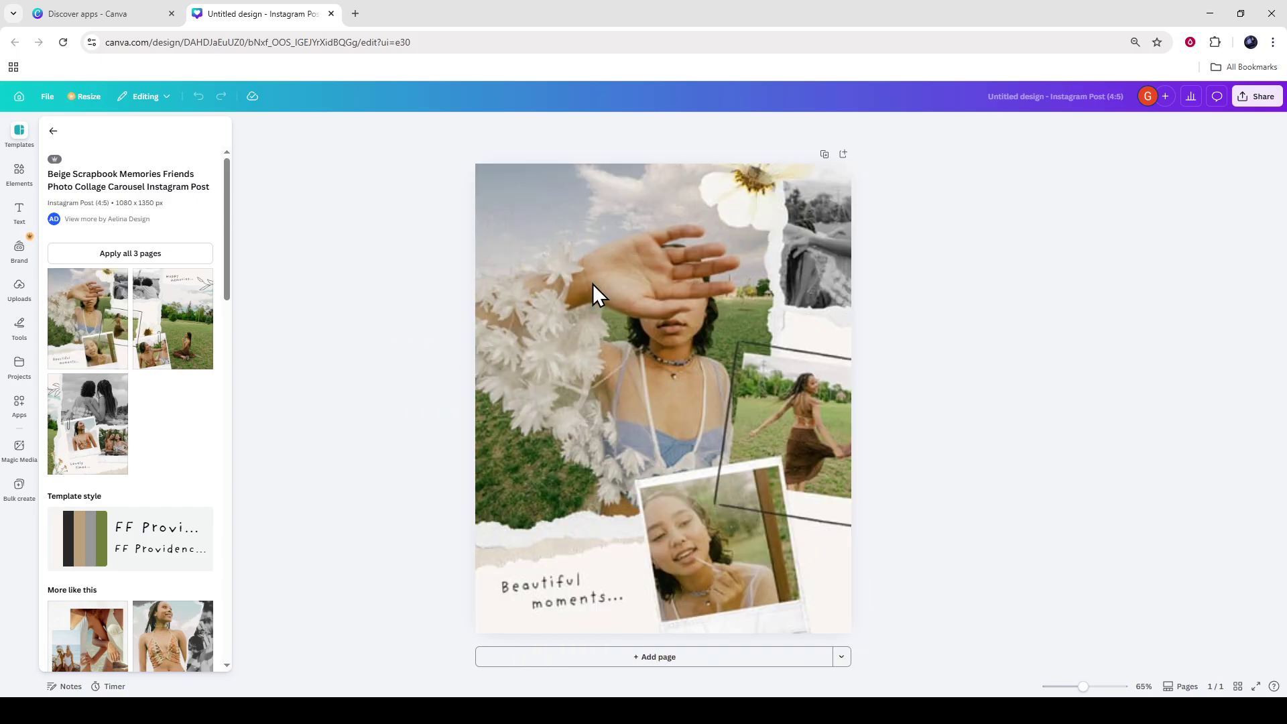
click(344, 300)
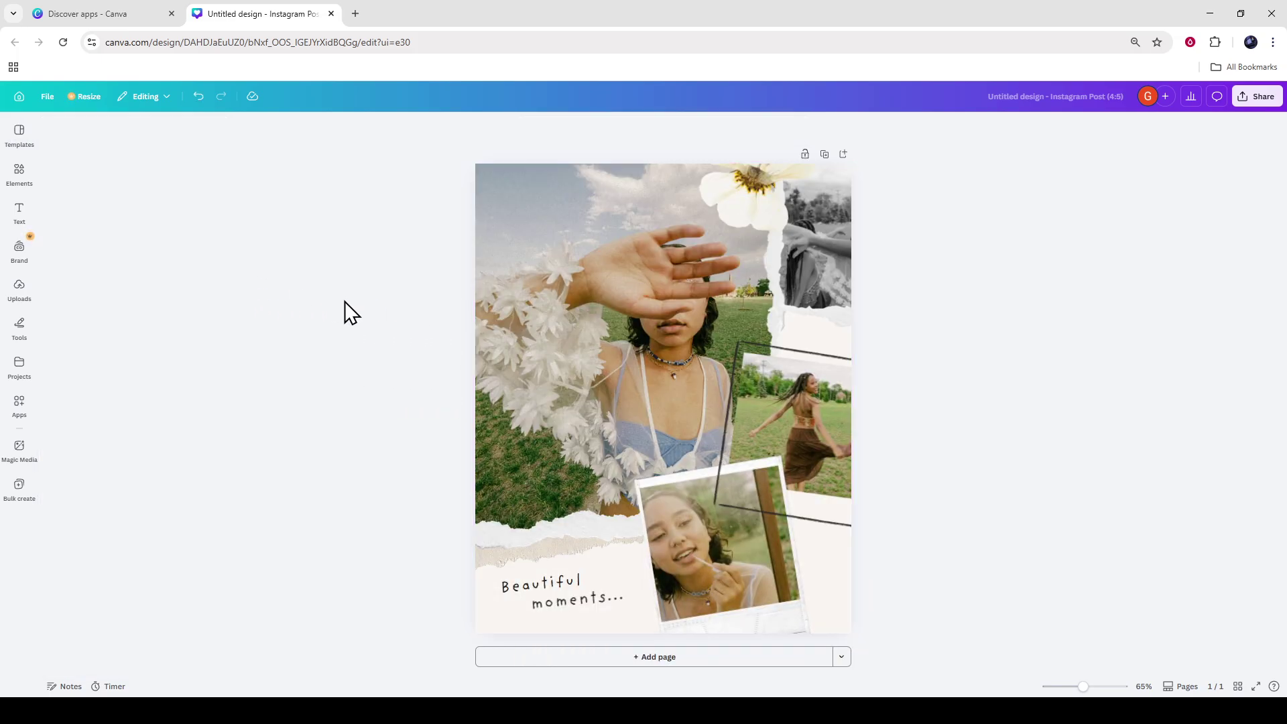
- Examine the template's separate elements by selecting the large photo, the smaller collage photos and the "Beautiful" text in turn
click(602, 308)
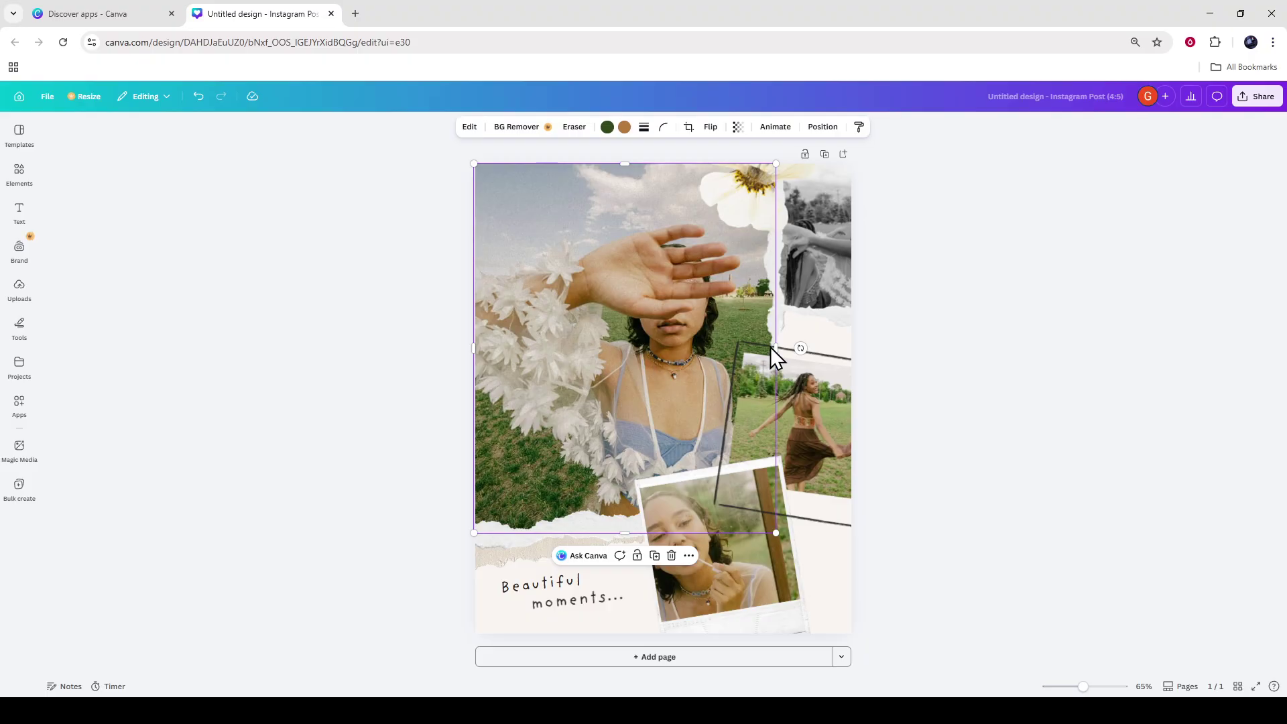
click(841, 266)
click(819, 233)
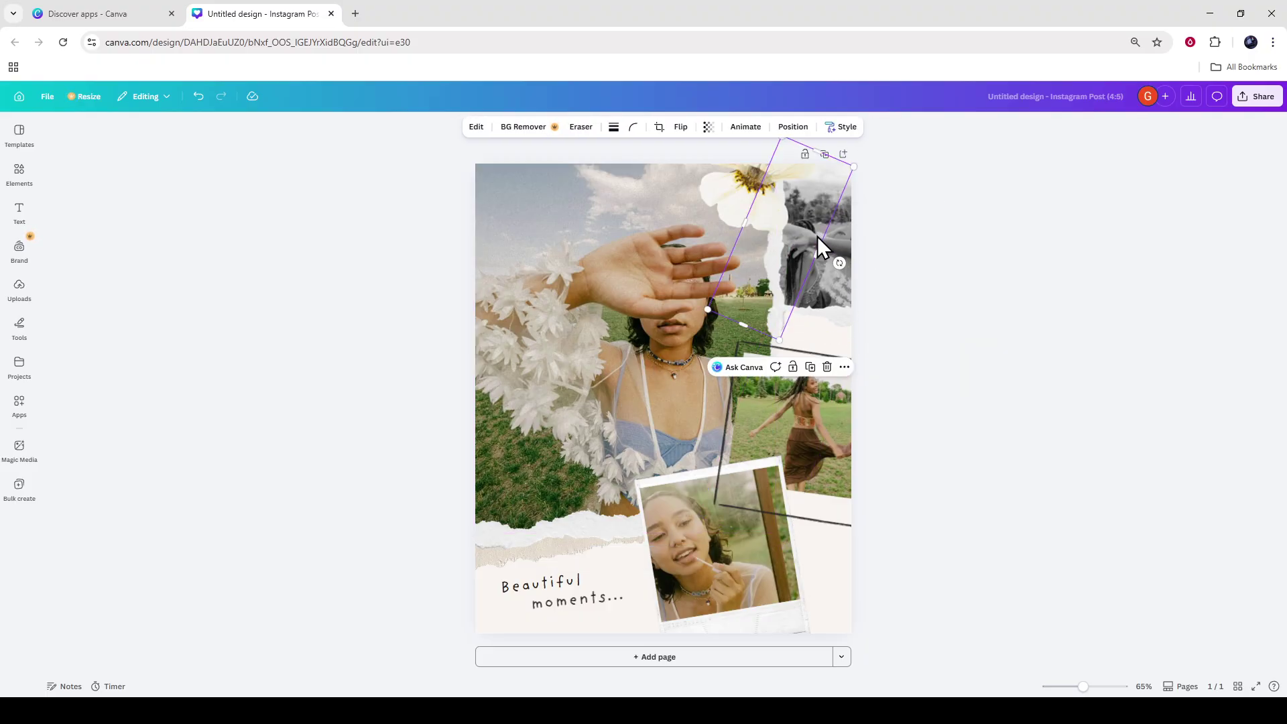
click(834, 282)
click(858, 390)
click(790, 452)
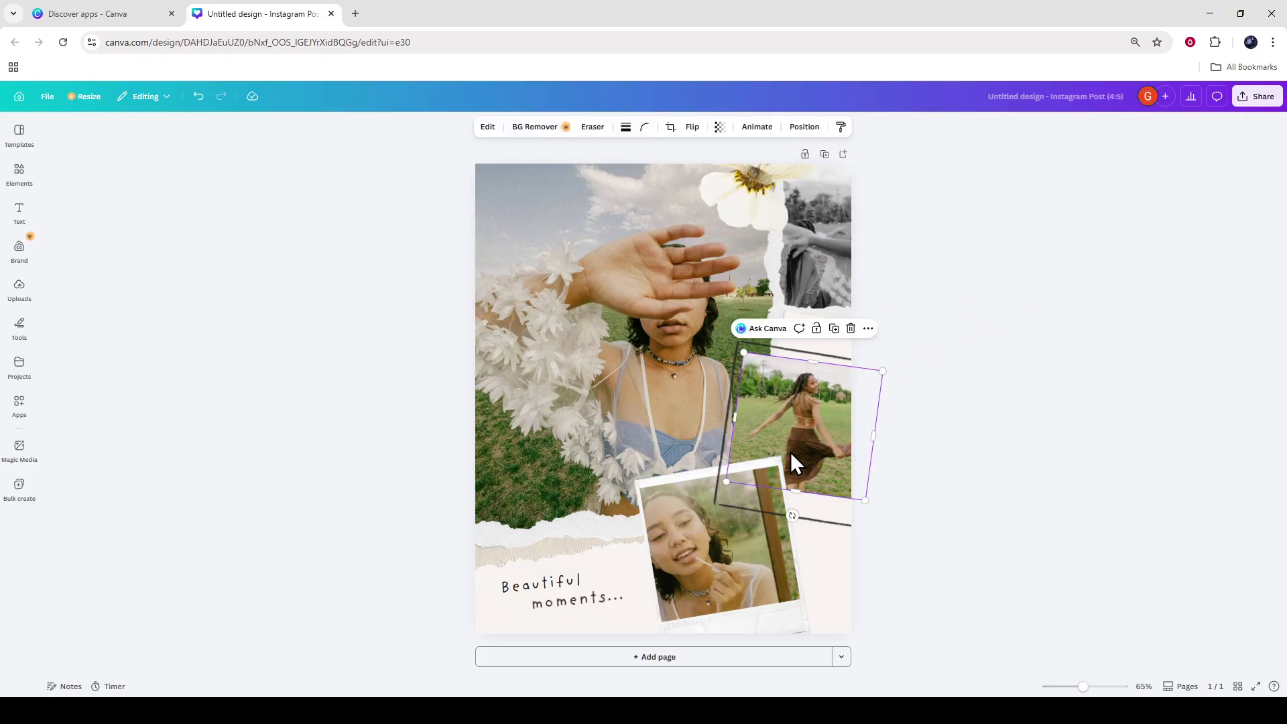
click(955, 423)
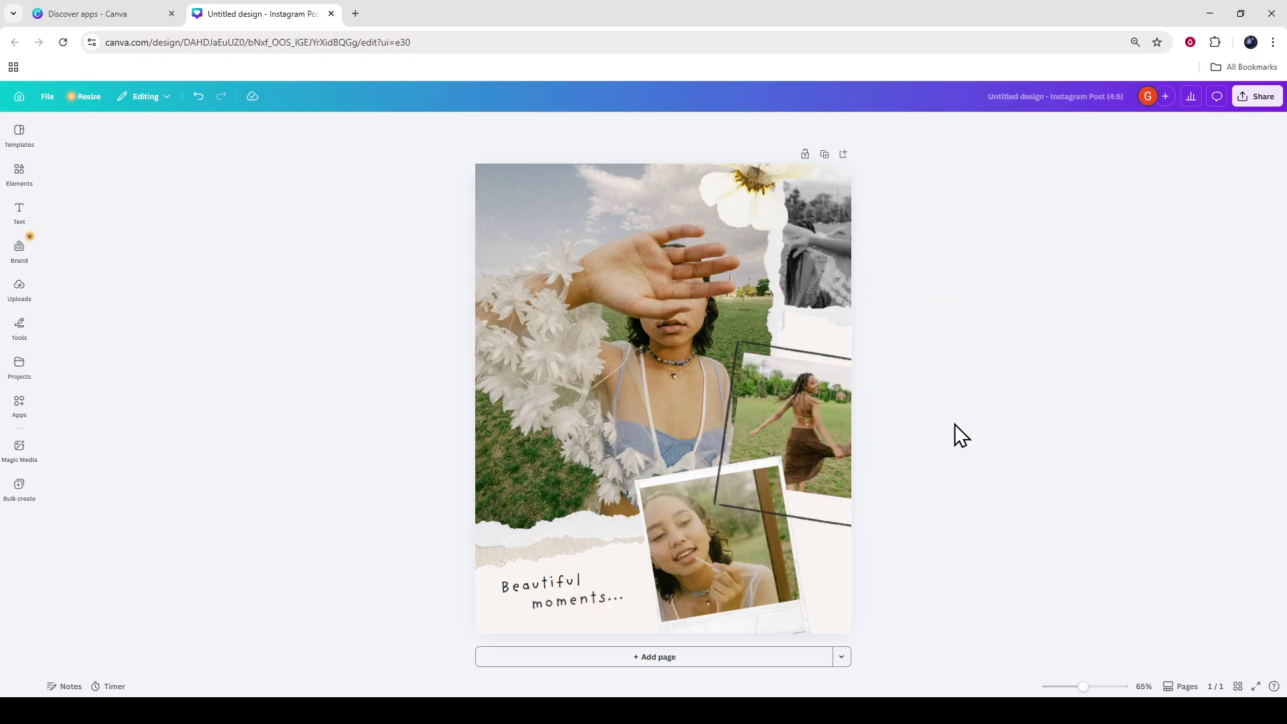
click(537, 585)
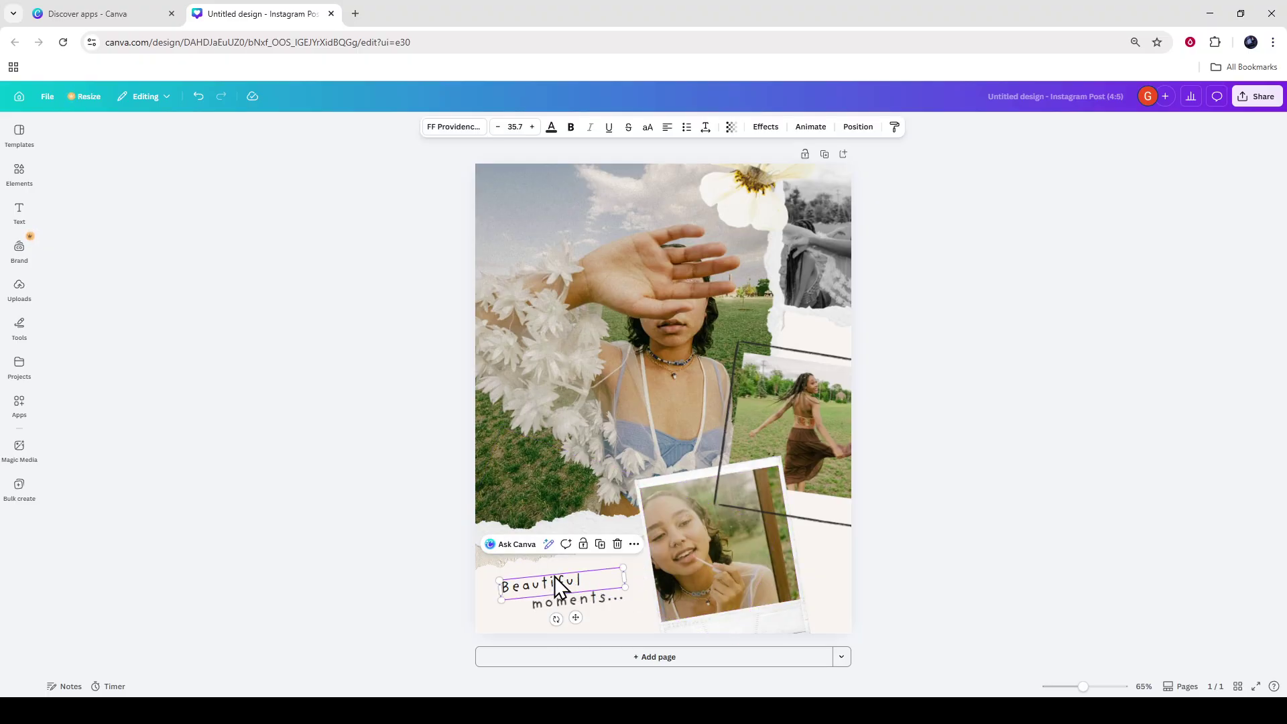
click(402, 488)
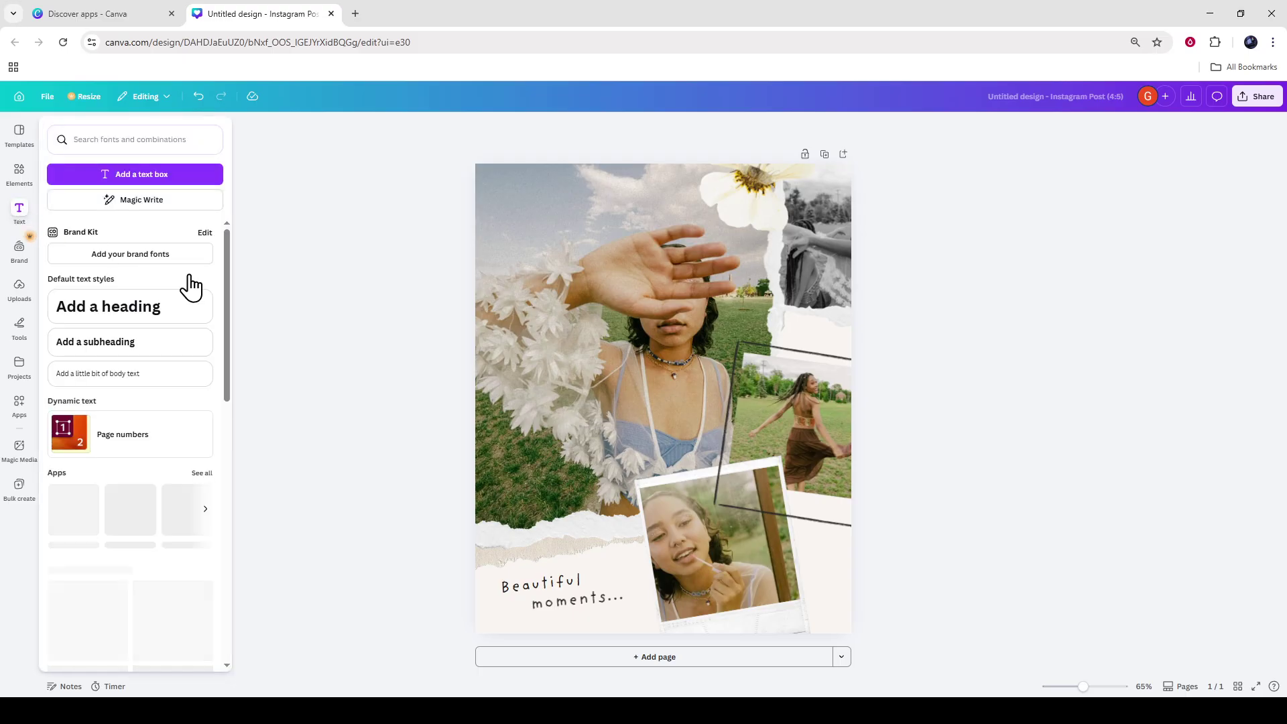
- Place a copy of the "Beautiful" text in the upper-left corner of the large photo and change its wording to "Life"
click(560, 582)
drag(562, 581, 553, 189)
double_click(553, 189)
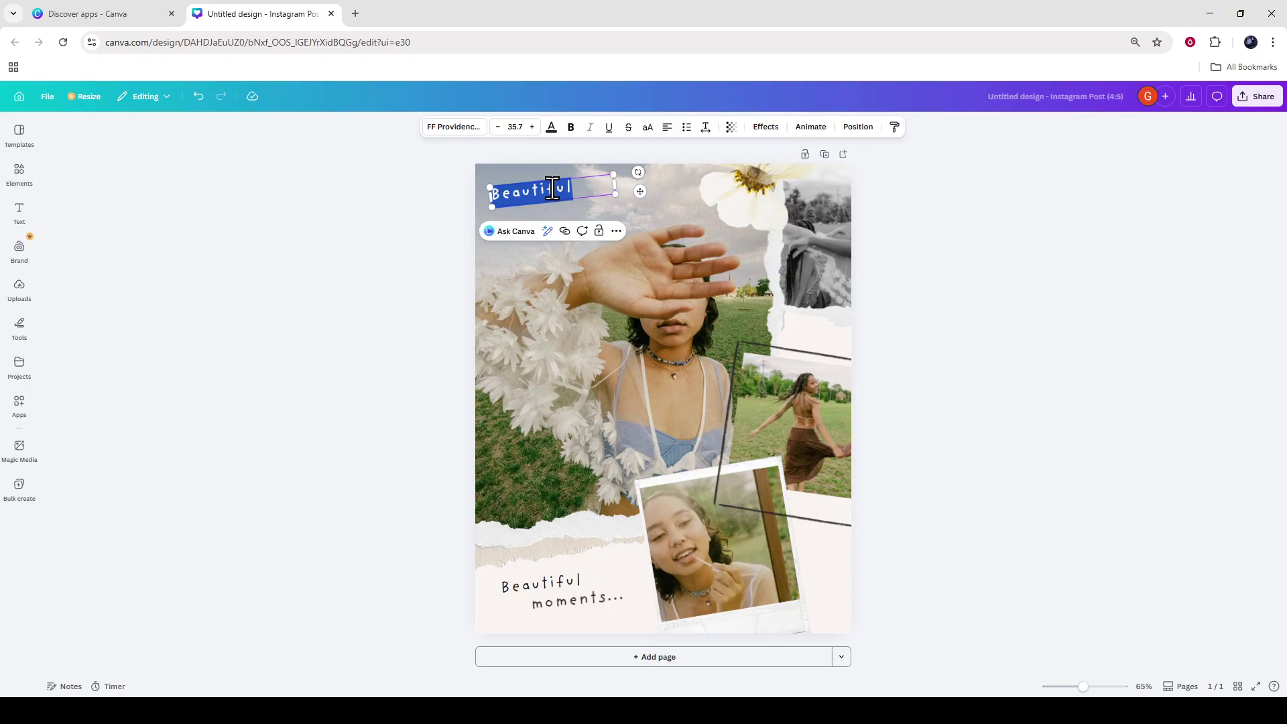
text(i)
text(if)
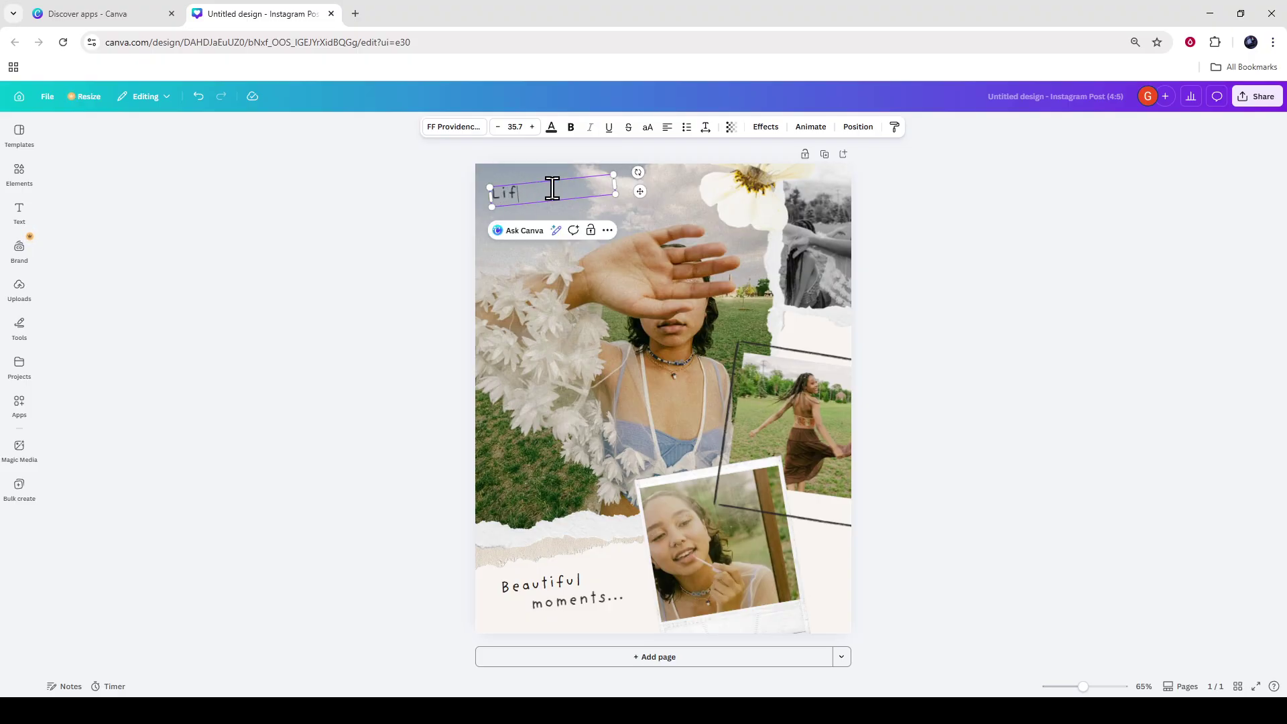
click(406, 259)
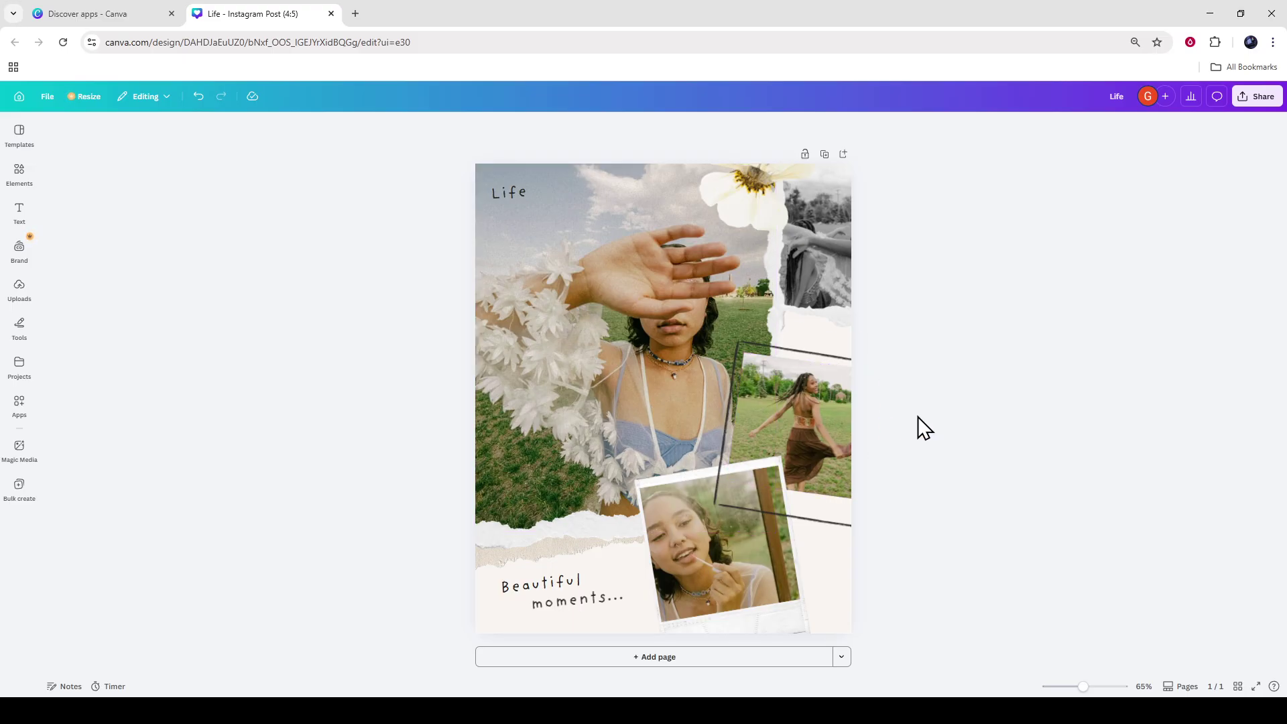
click(691, 341)
double_click(686, 340)
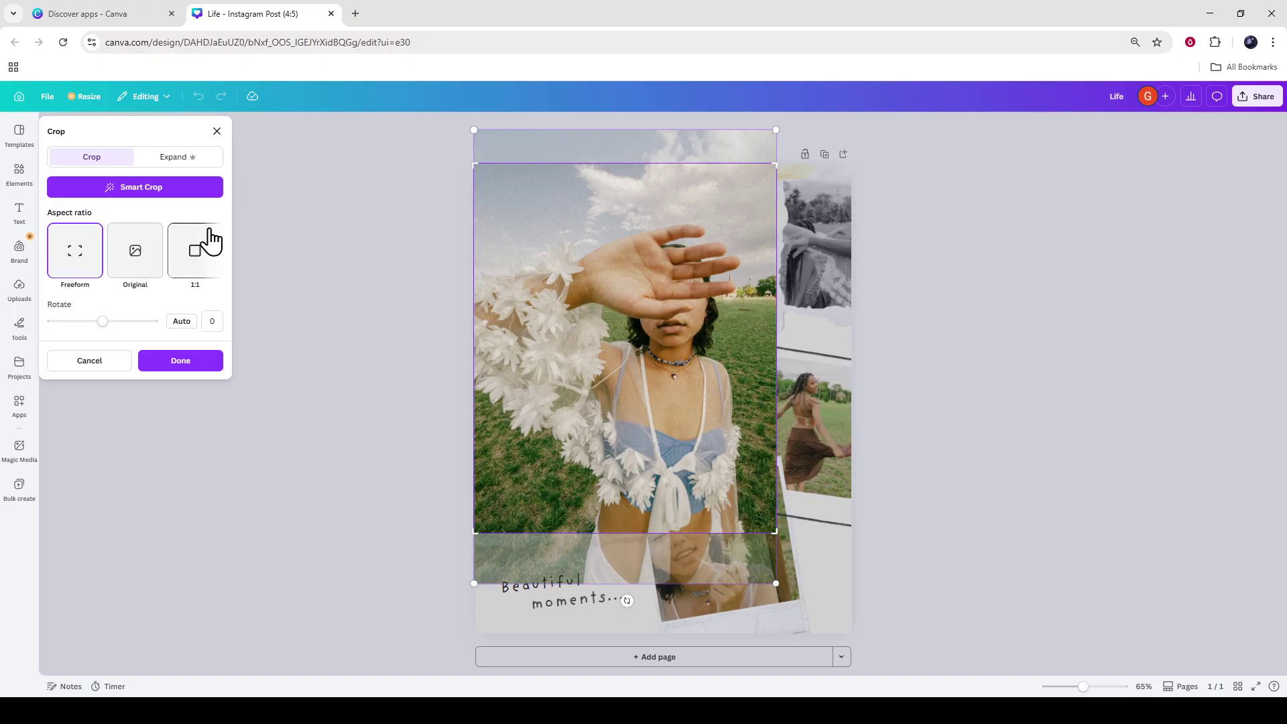
click(217, 131)
mouse_move(646, 308)
mouse_down()
mouse_move(480, 333)
mouse_move(304, 315)
mouse_move(657, 322)
mouse_up()
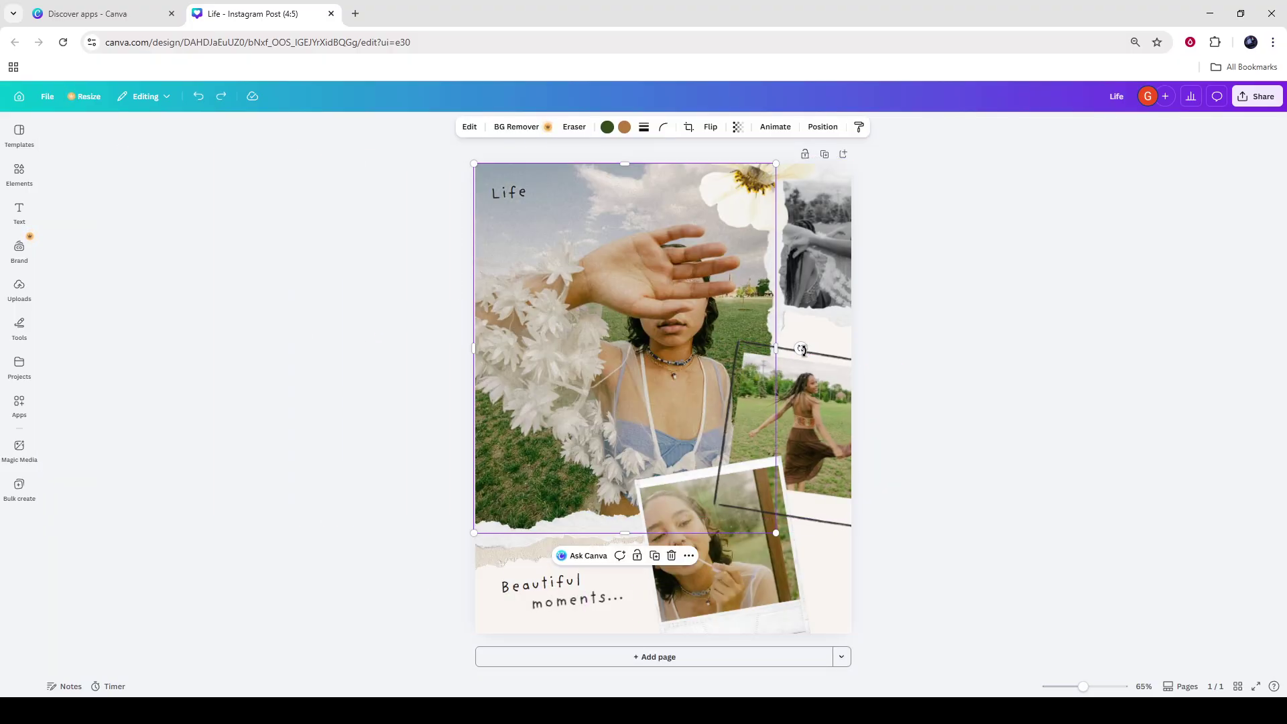
- Try moving the torn-edge collage pieces beside the large photo, and undo the moves
click(785, 252)
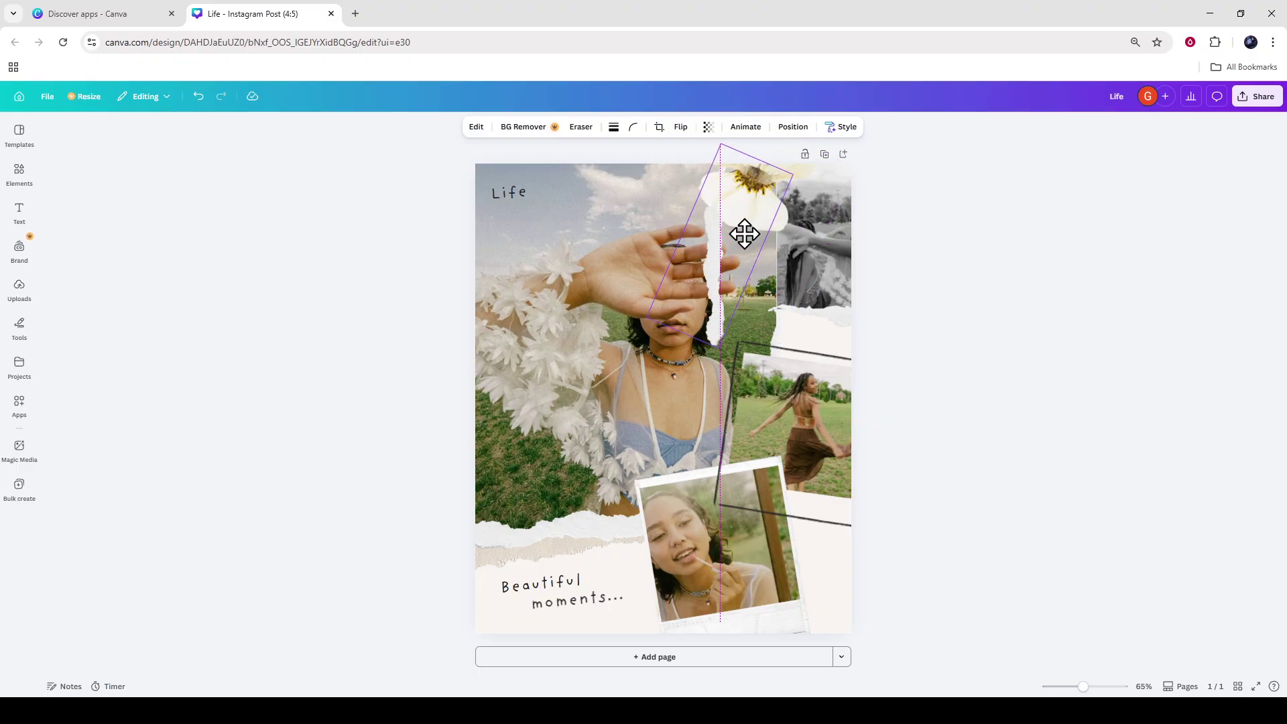
click(831, 272)
drag(832, 271, 976, 246)
click(1033, 264)
click(842, 244)
key(ctrl+z)
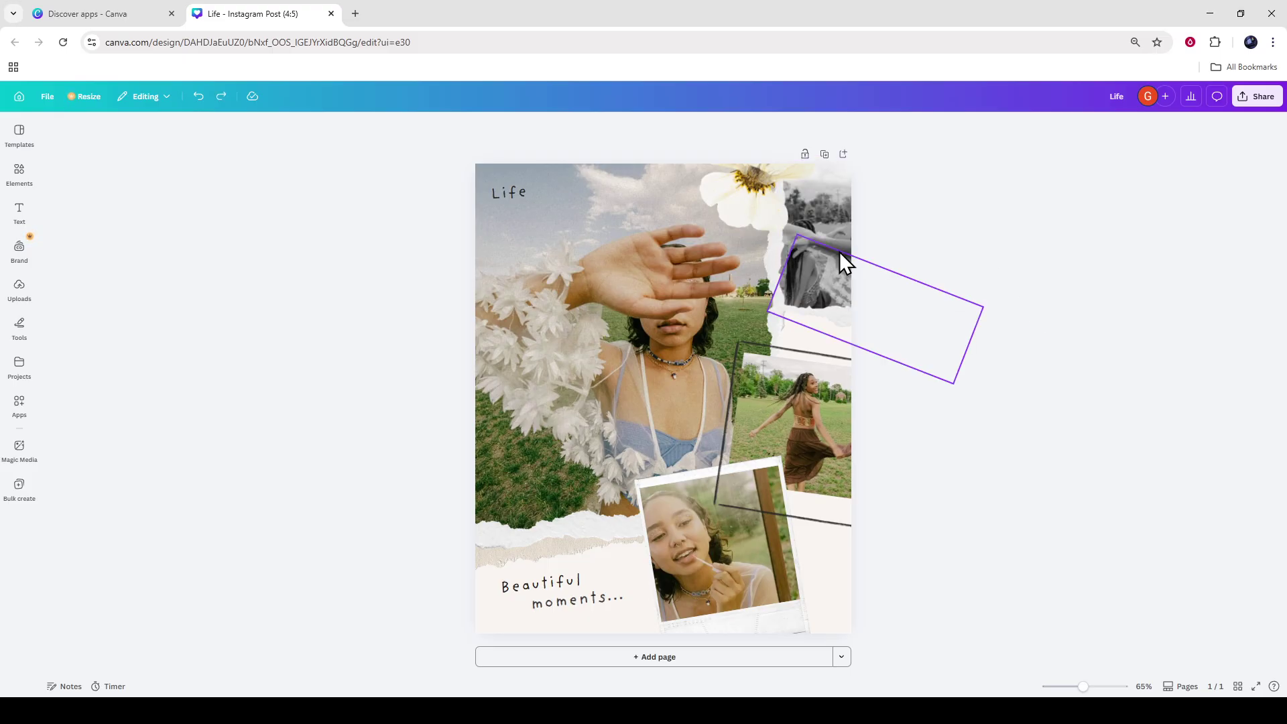
click(504, 190)
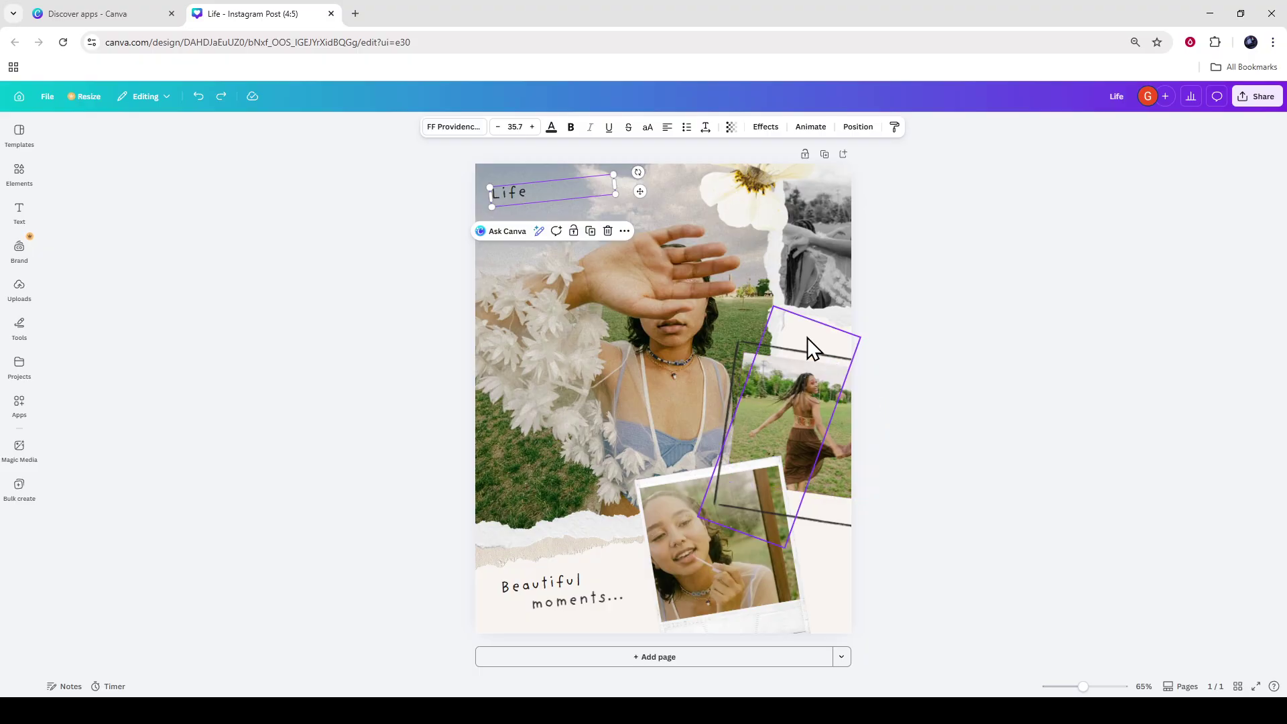
click(726, 311)
click(658, 305)
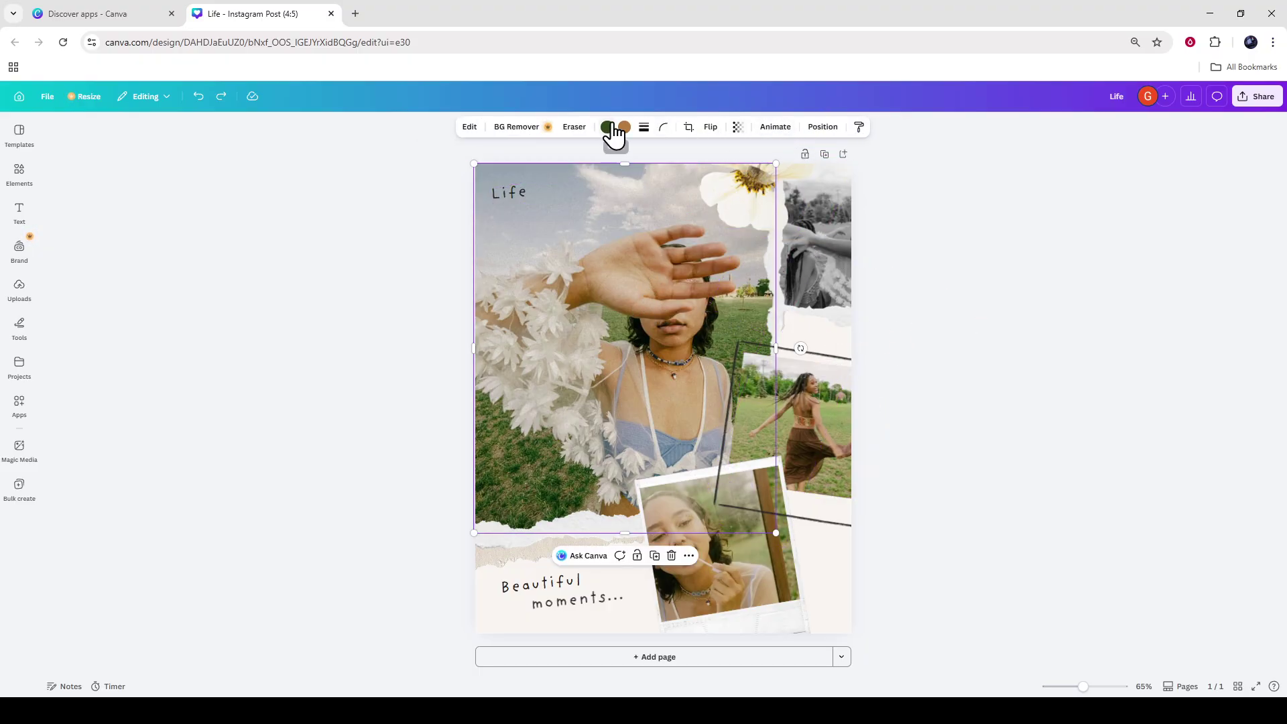
click(15, 180)
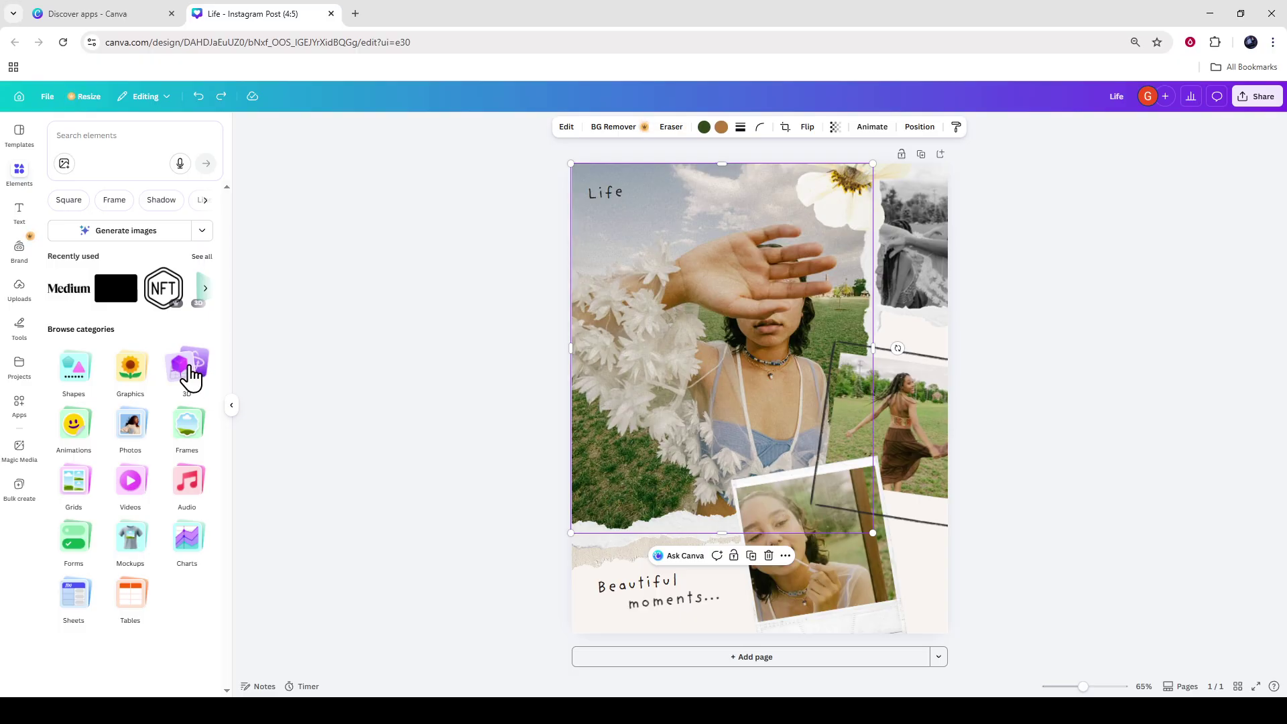
click(79, 369)
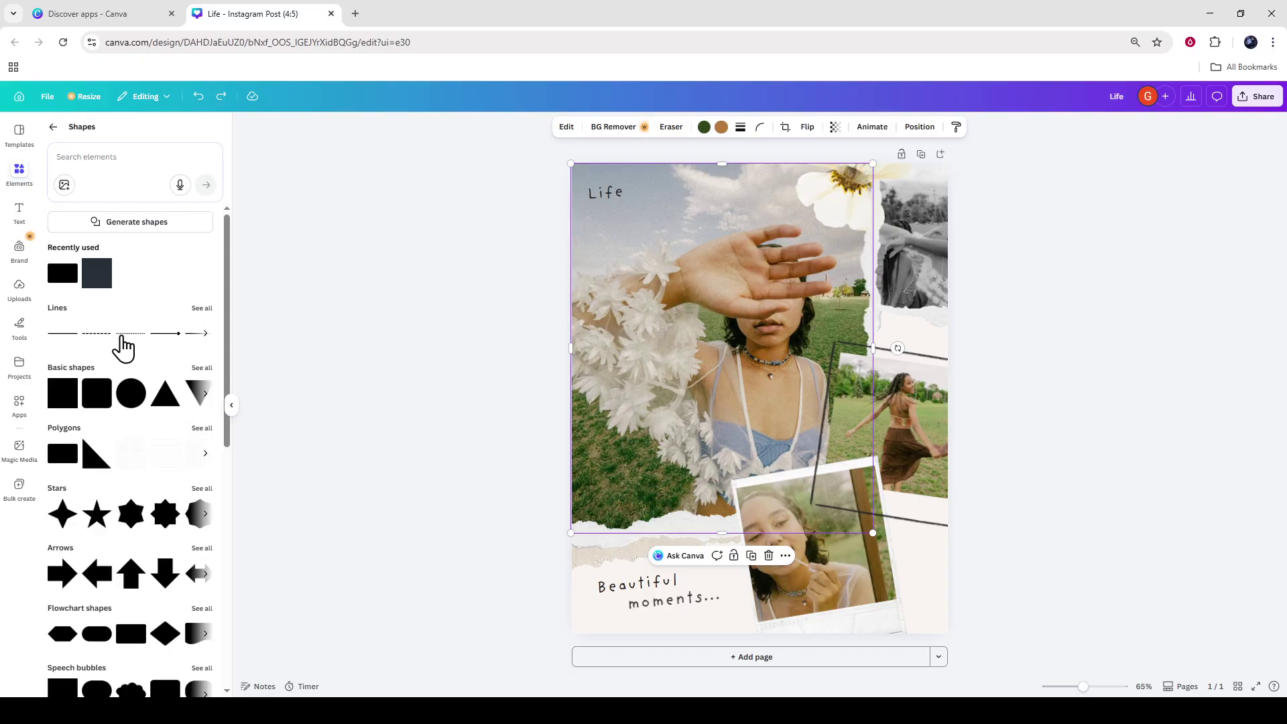
click(20, 213)
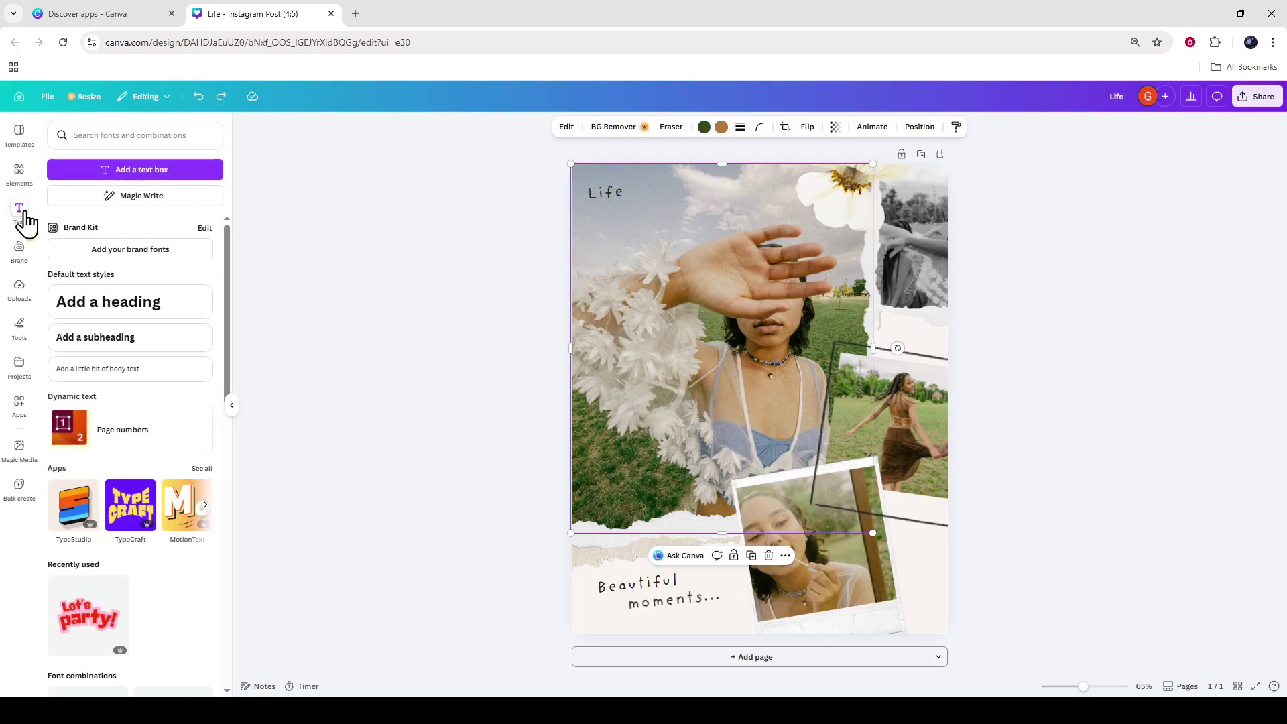
- Change the font of the "Life" text to Gistesy
click(623, 197)
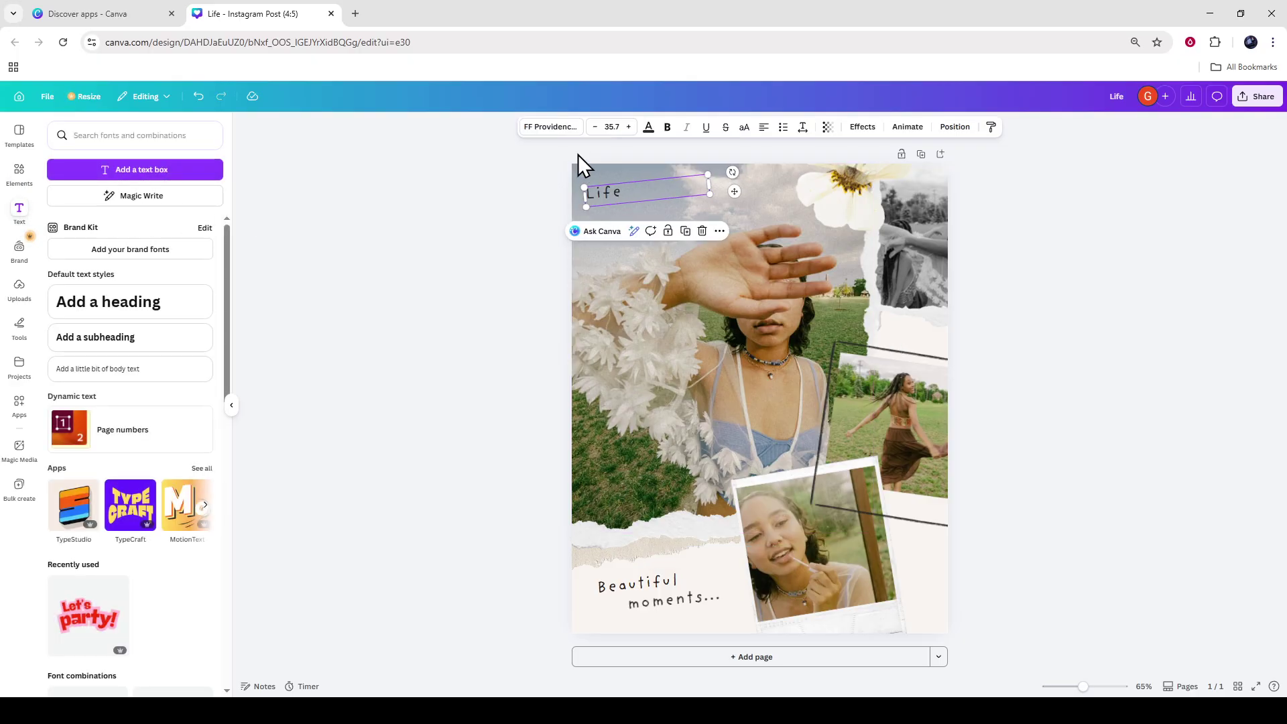
click(564, 135)
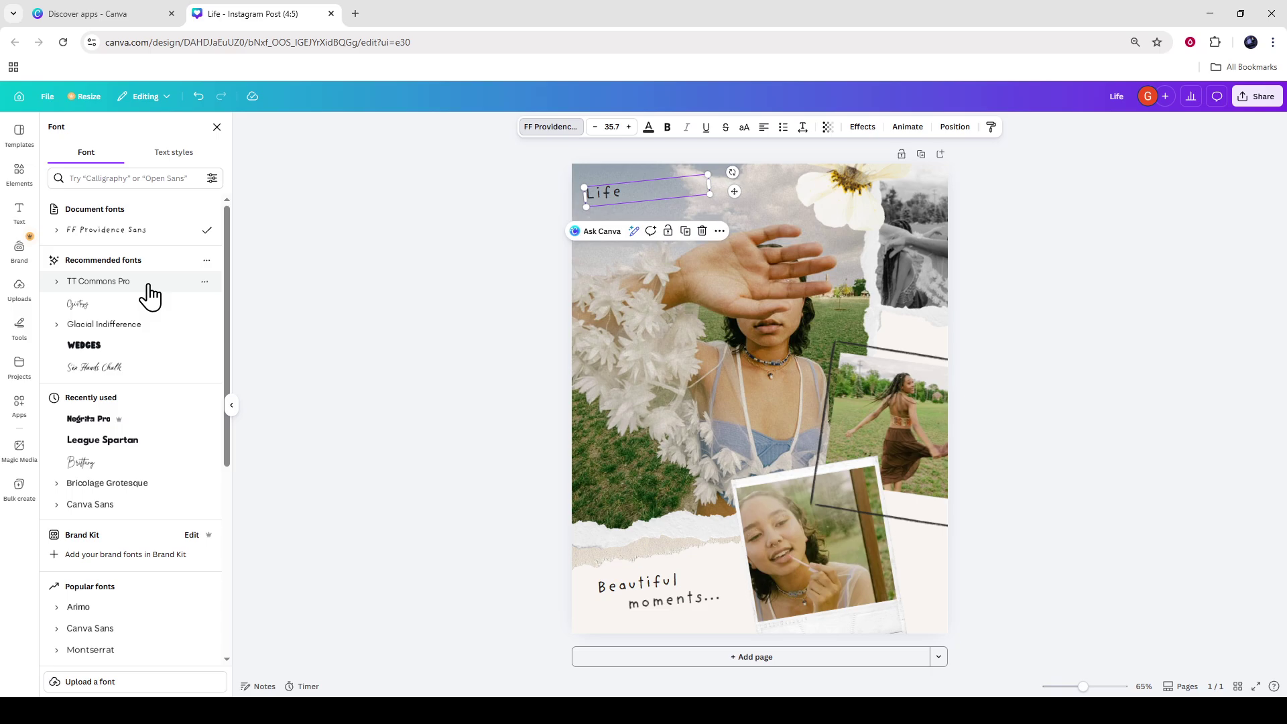
click(177, 303)
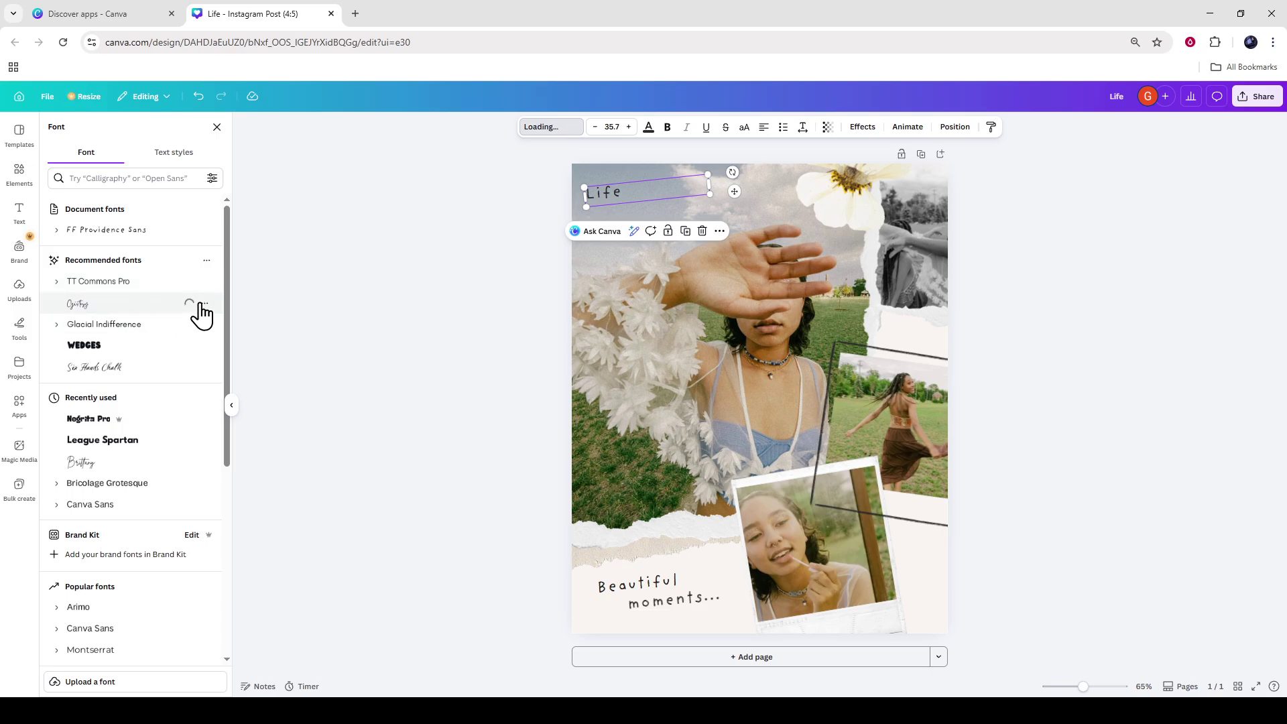
click(429, 336)
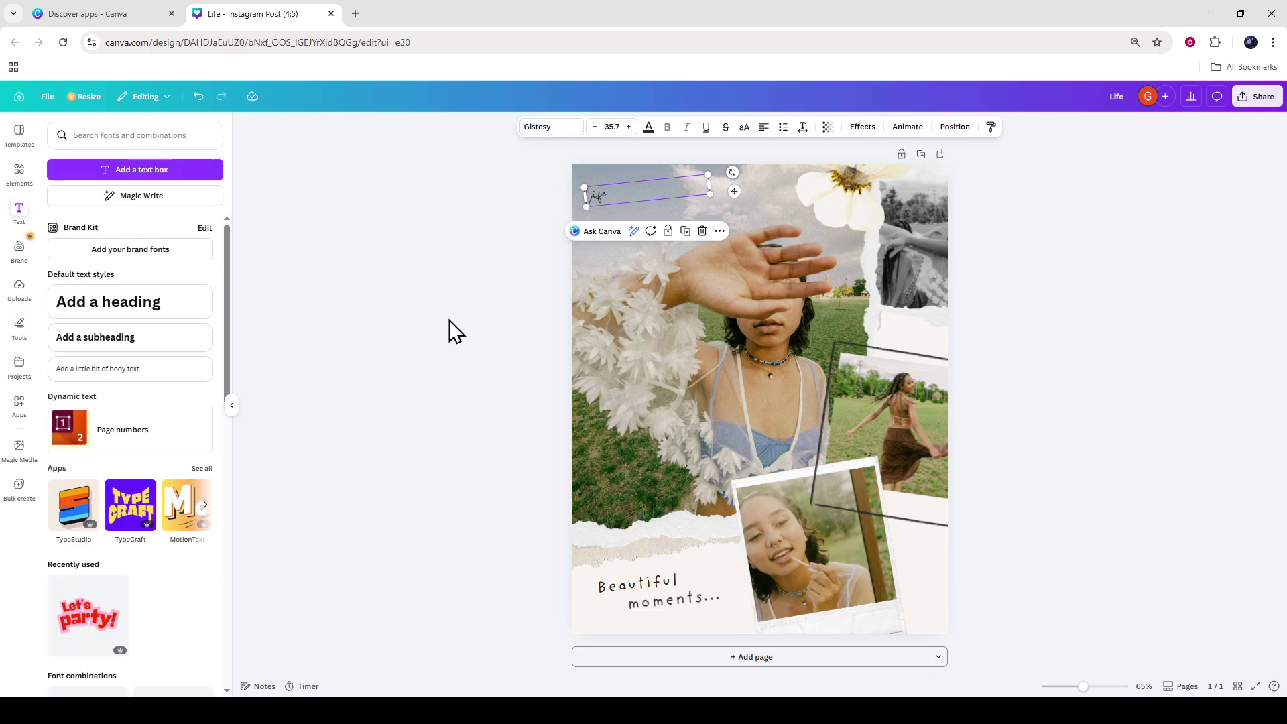
click(1092, 353)
- Set the font of the "Life" text back to FF Providence Sans
click(595, 201)
click(551, 128)
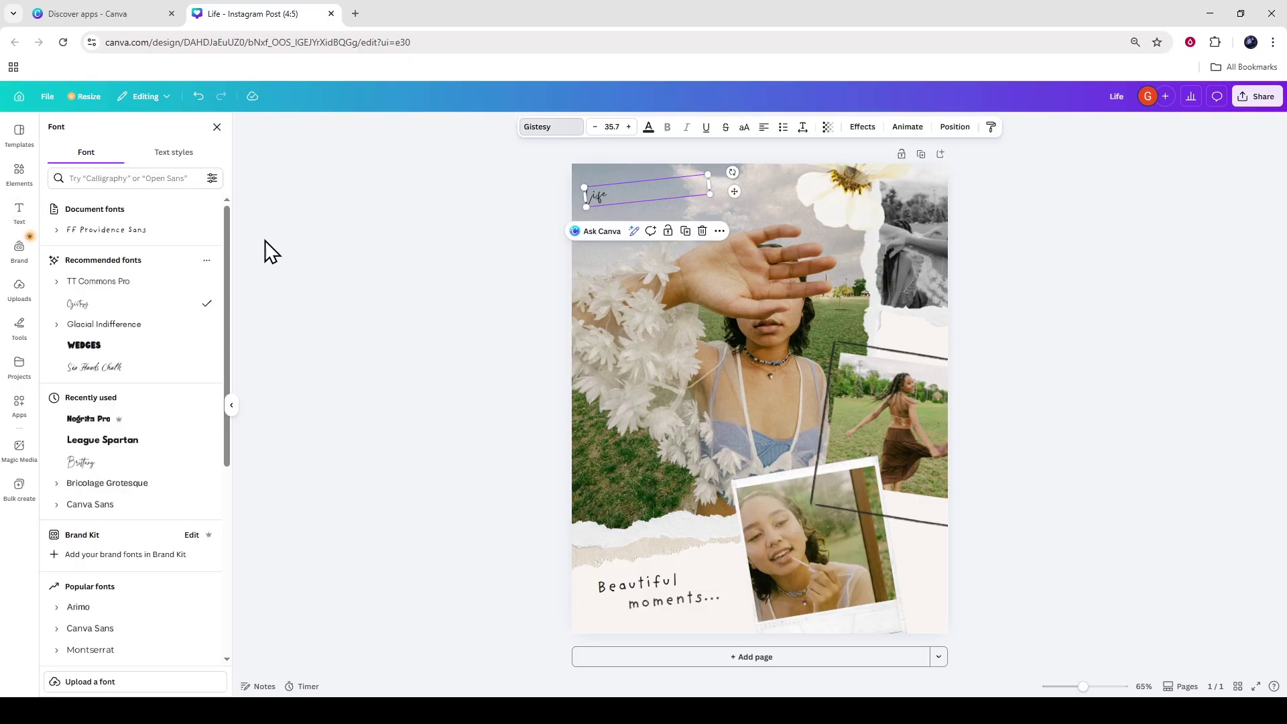
click(108, 230)
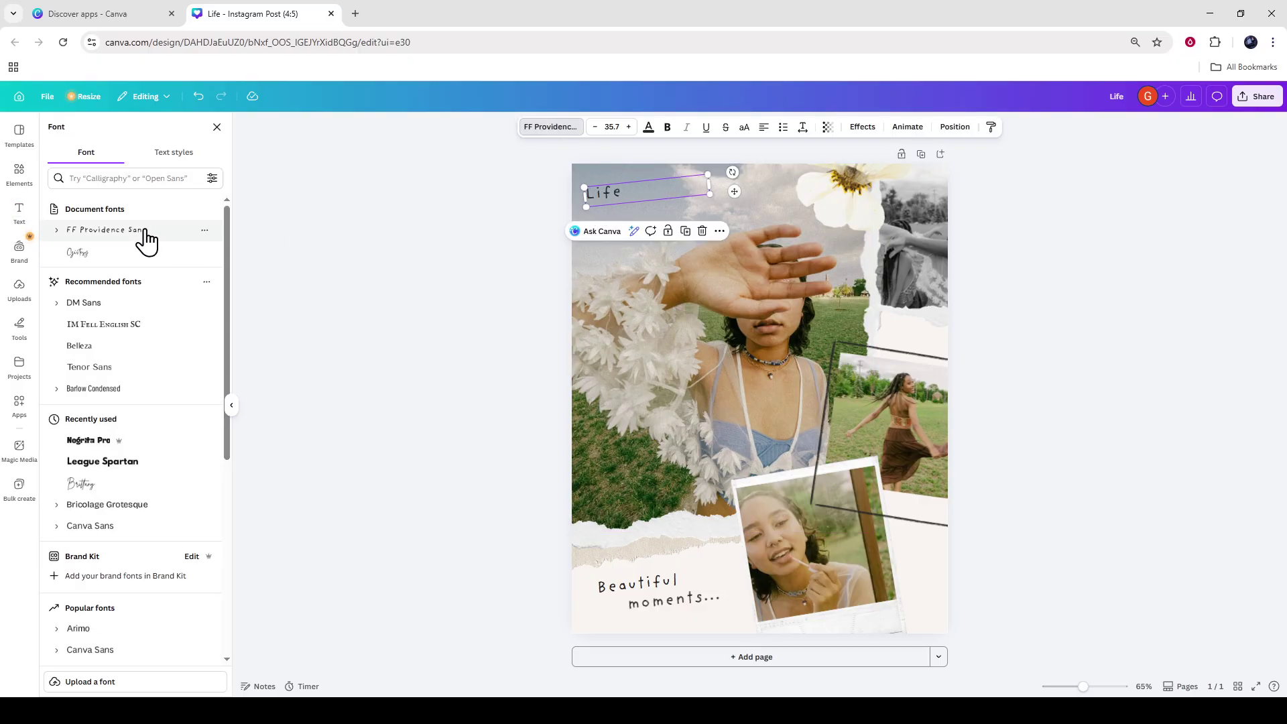
click(432, 335)
click(1047, 372)
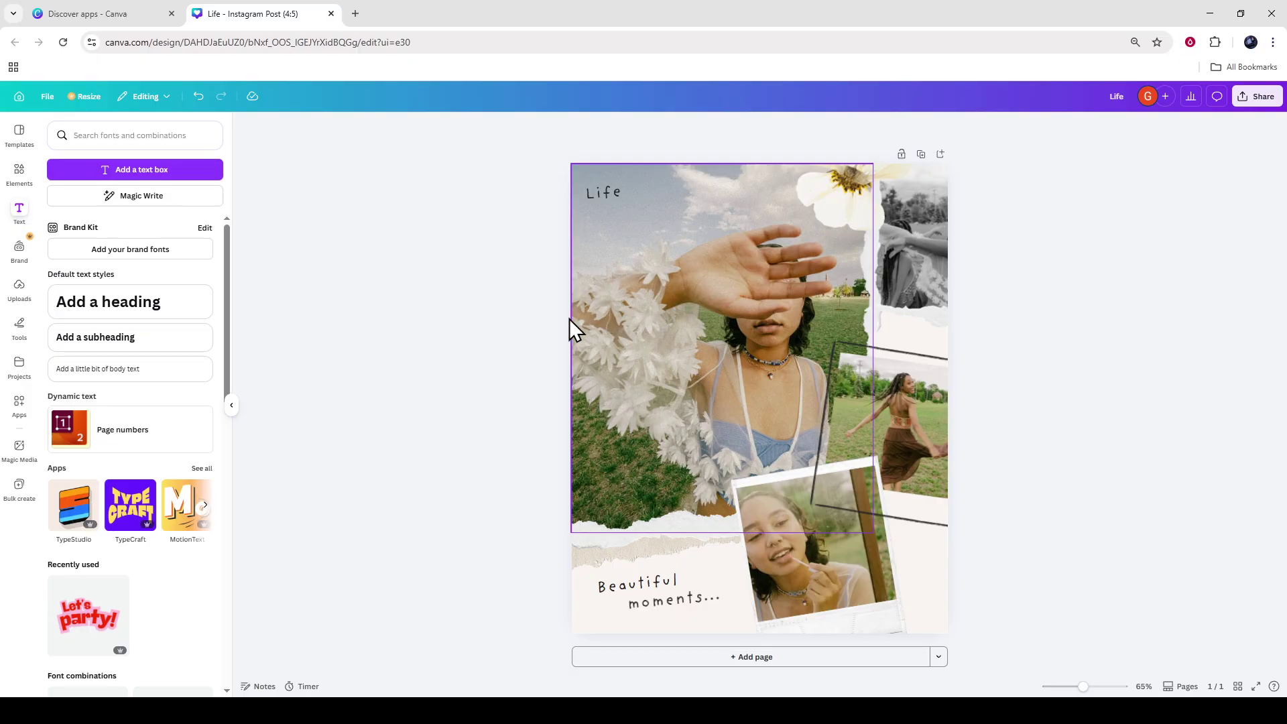
- Search the shape elements for "shop now button"
click(20, 173)
click(145, 151)
text(shop now)
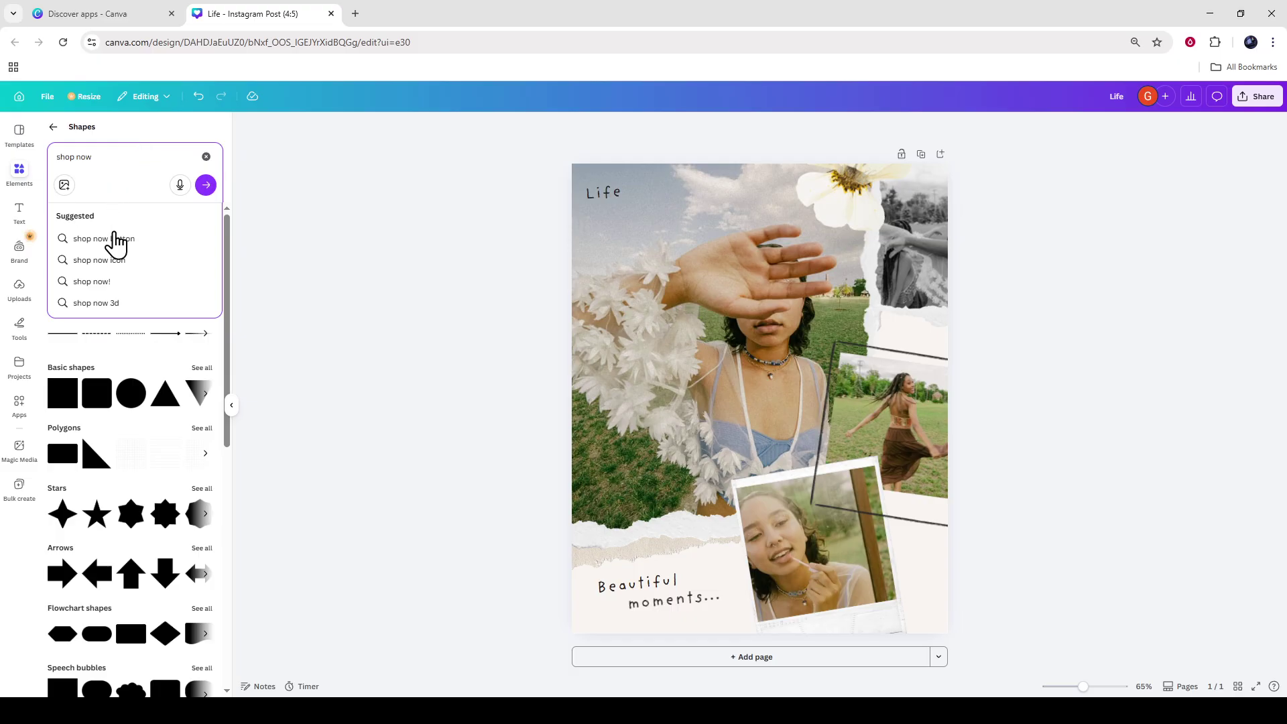
click(118, 241)
- Add a grey pill-shaped button, shrink it and place it in the page's lower-right corner beside the polaroid portrait
drag(58, 325, 734, 345)
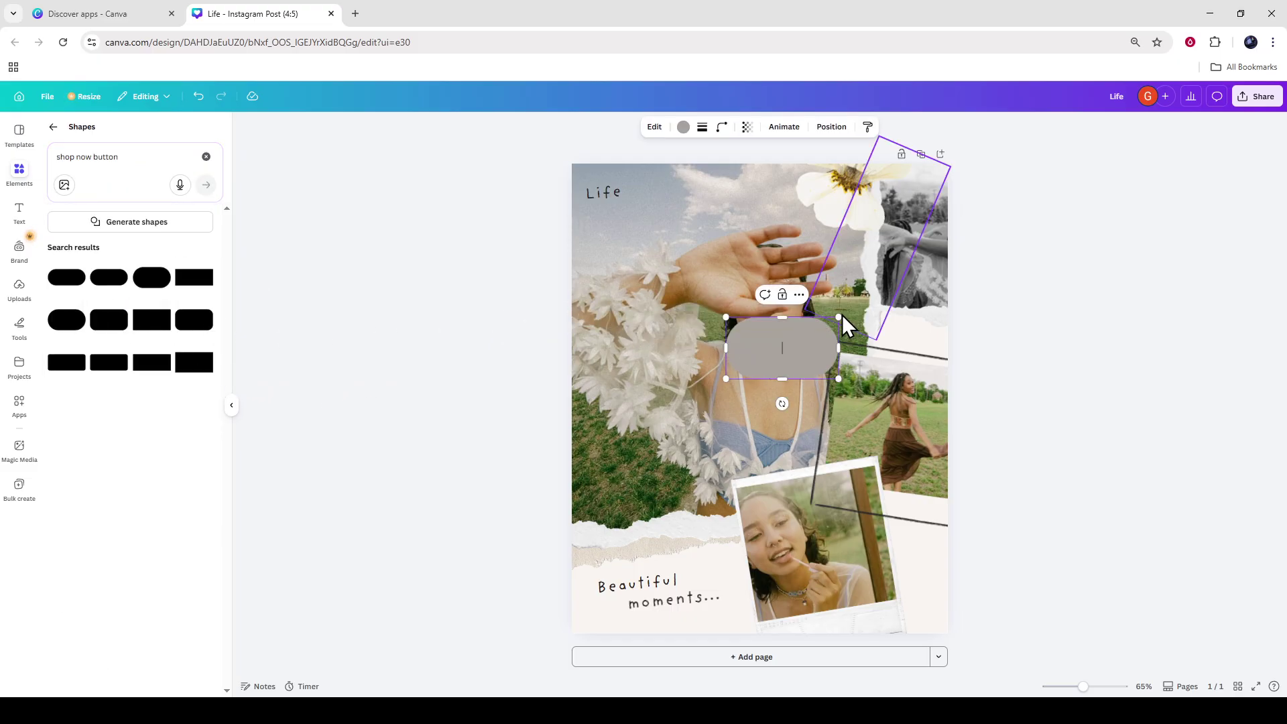
drag(825, 324, 923, 604)
click(1084, 610)
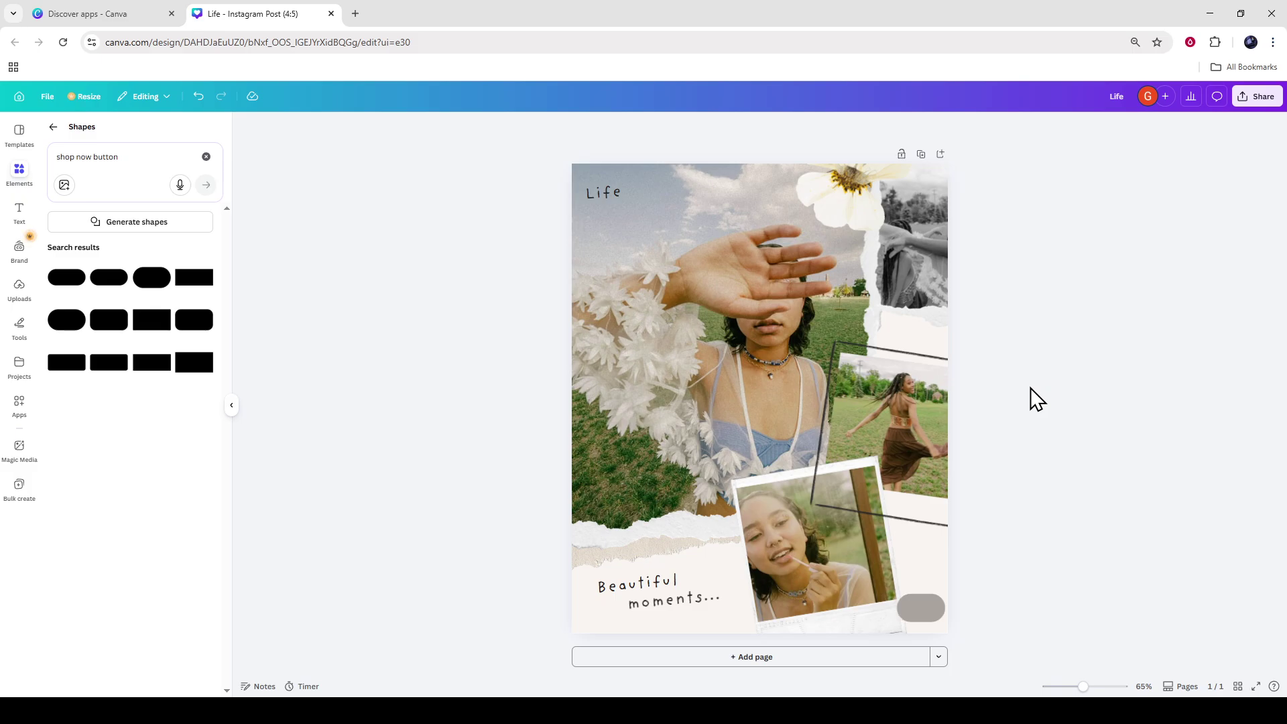
- Apply the Clarify text animation to the "Life" text
click(732, 339)
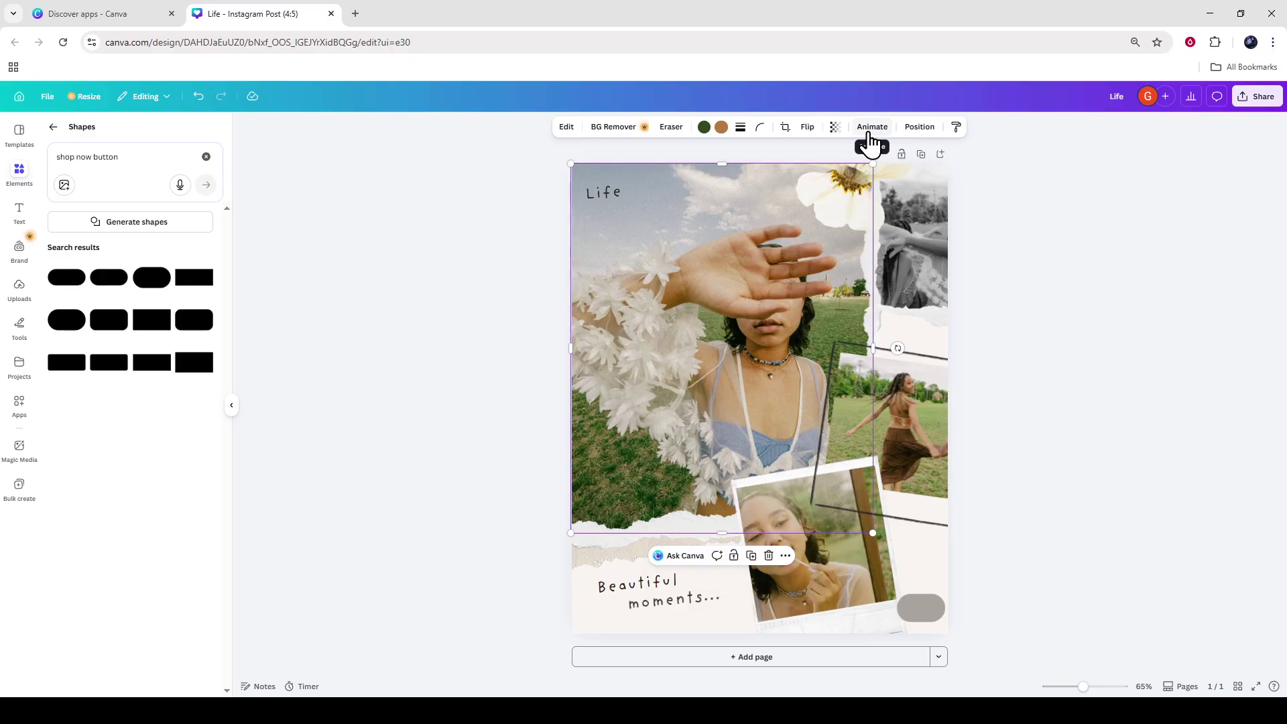
click(607, 201)
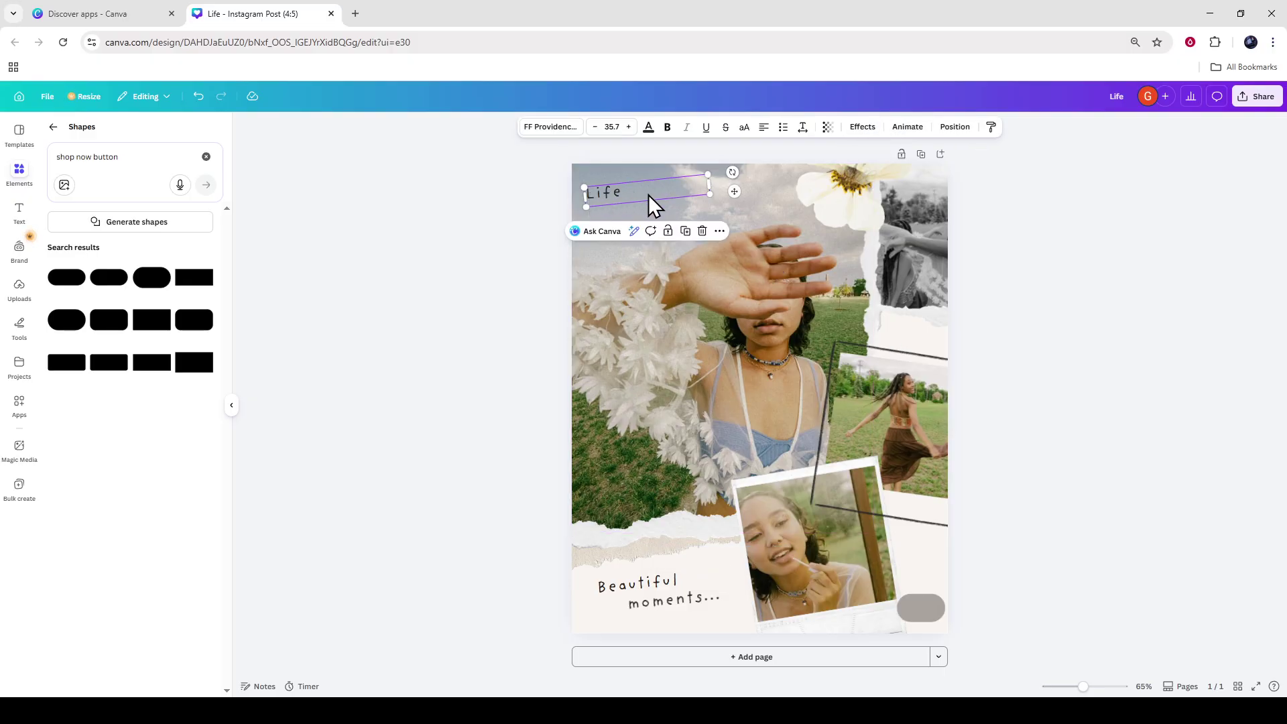
click(902, 134)
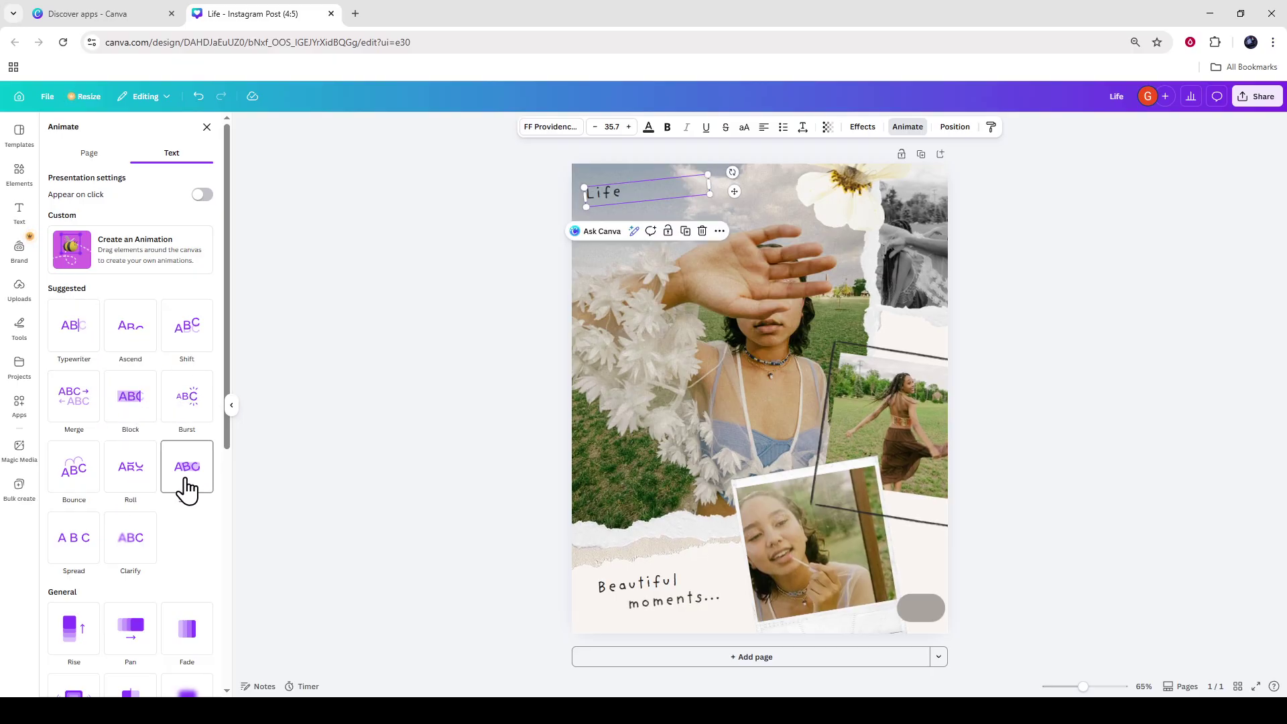
click(150, 548)
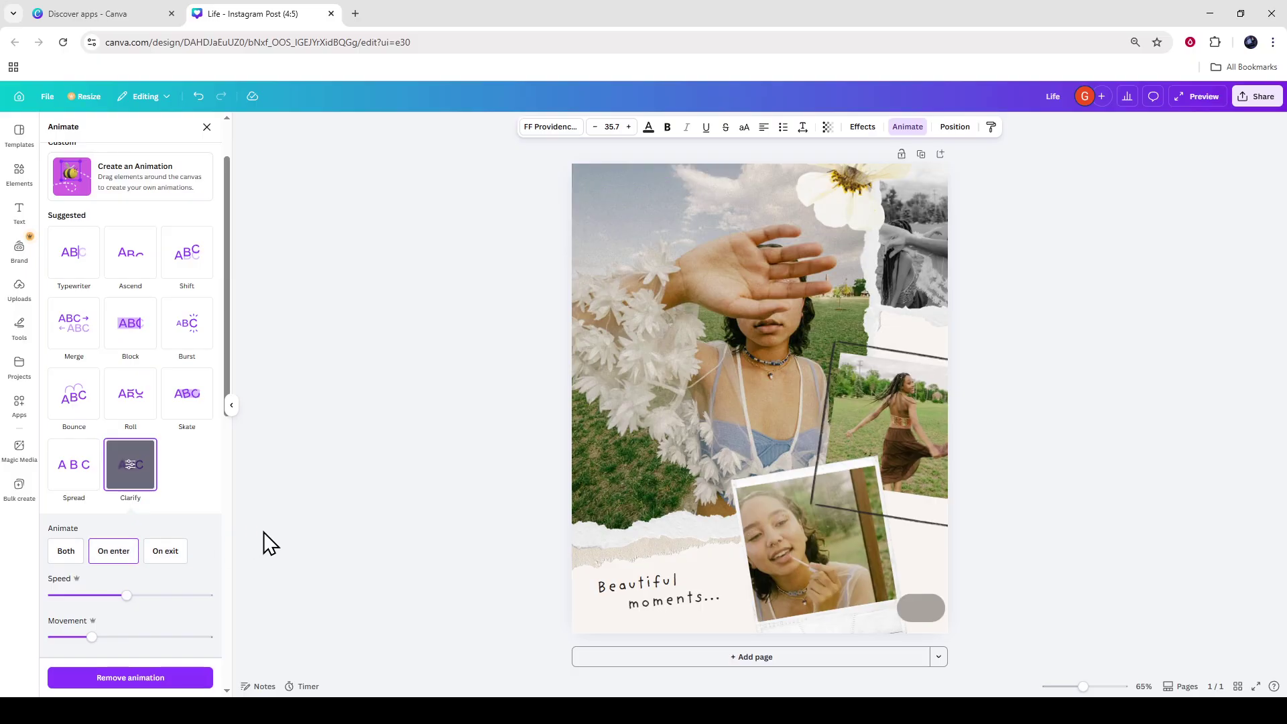
key(Escape)
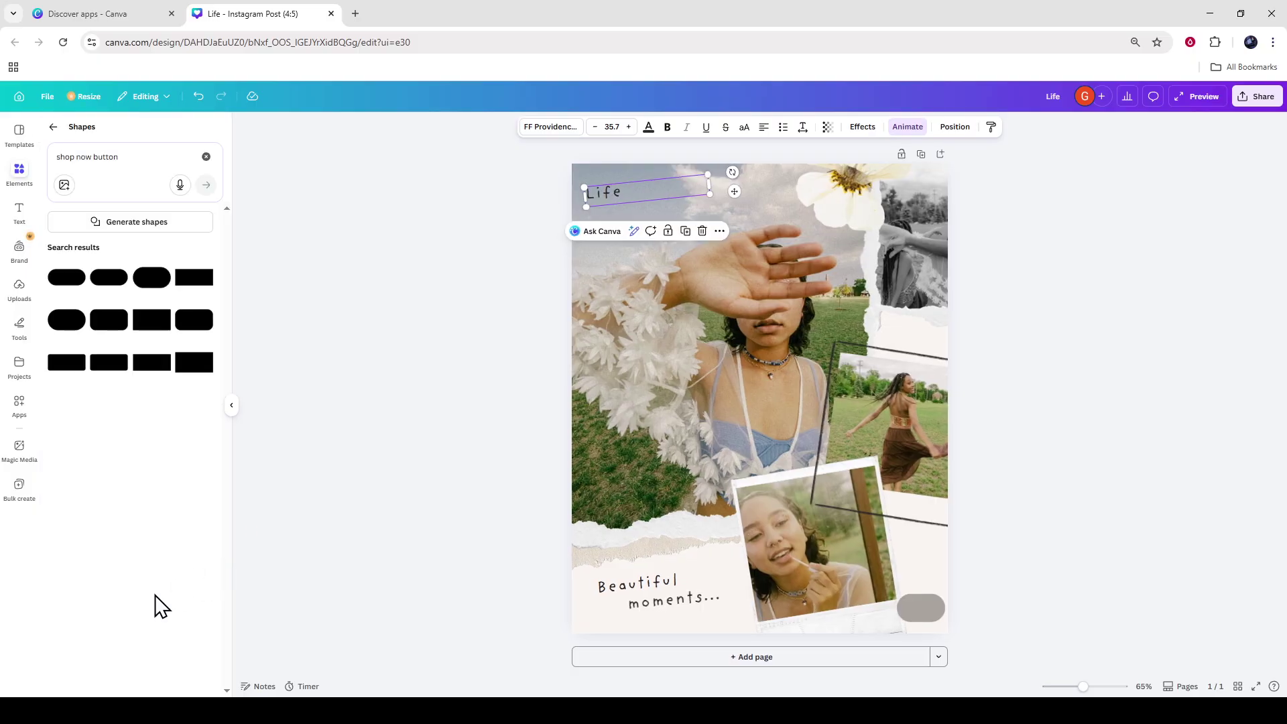
click(315, 448)
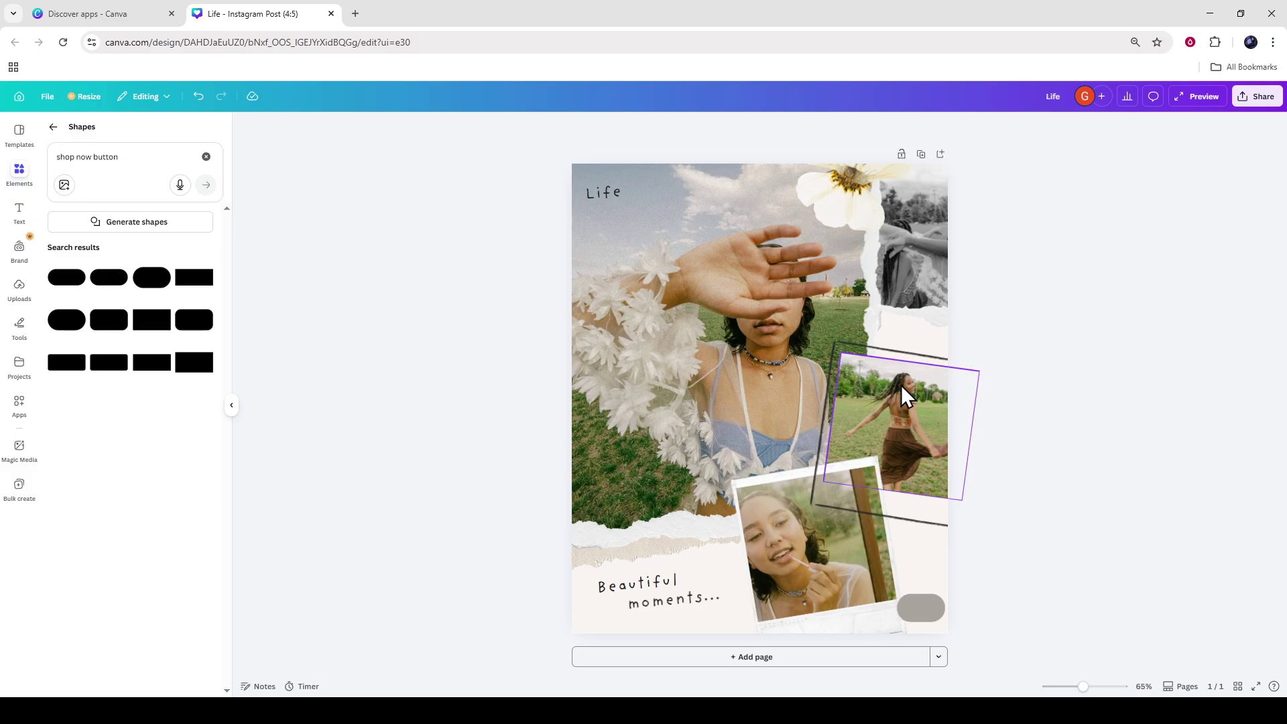
- Examine the collage at different magnifications, ending close up on the "moments..." text and the polaroid portrait
ctrl+scroll(898, 382, up, 5)
scroll(758, 358, down, 3)
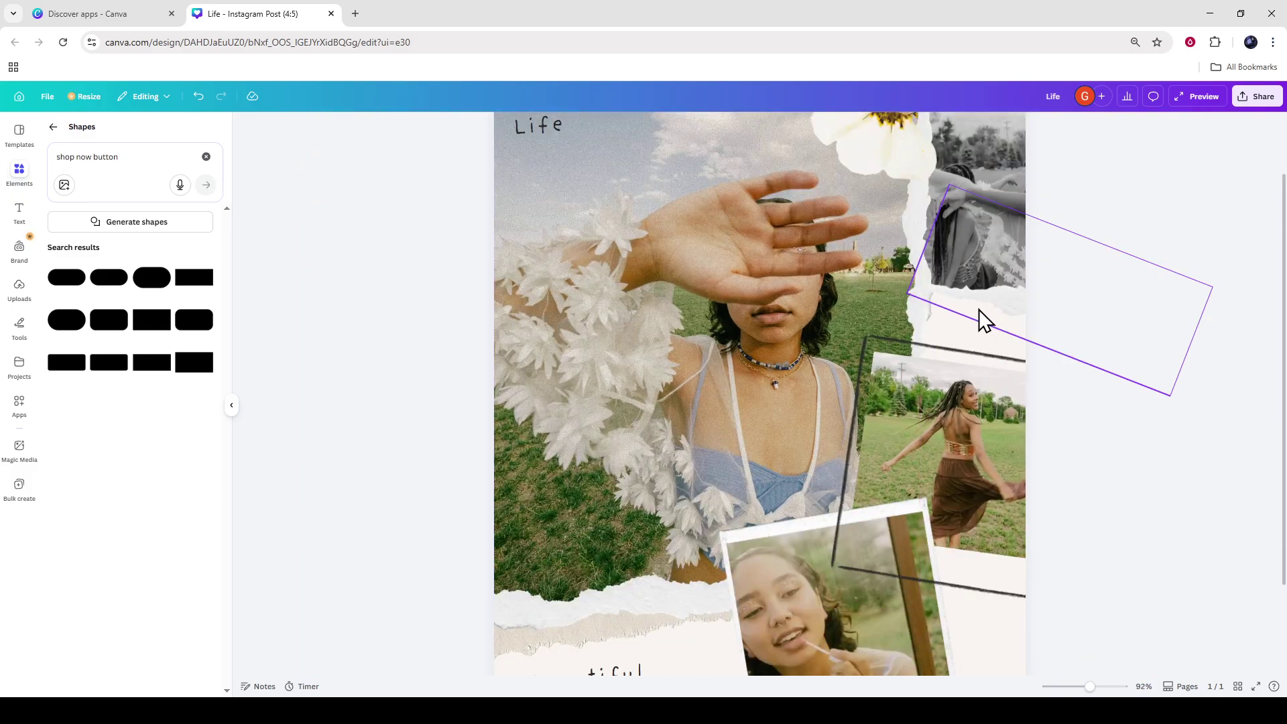
scroll(979, 308, up, 1)
scroll(721, 215, up, 5)
scroll(504, 213, down, 5)
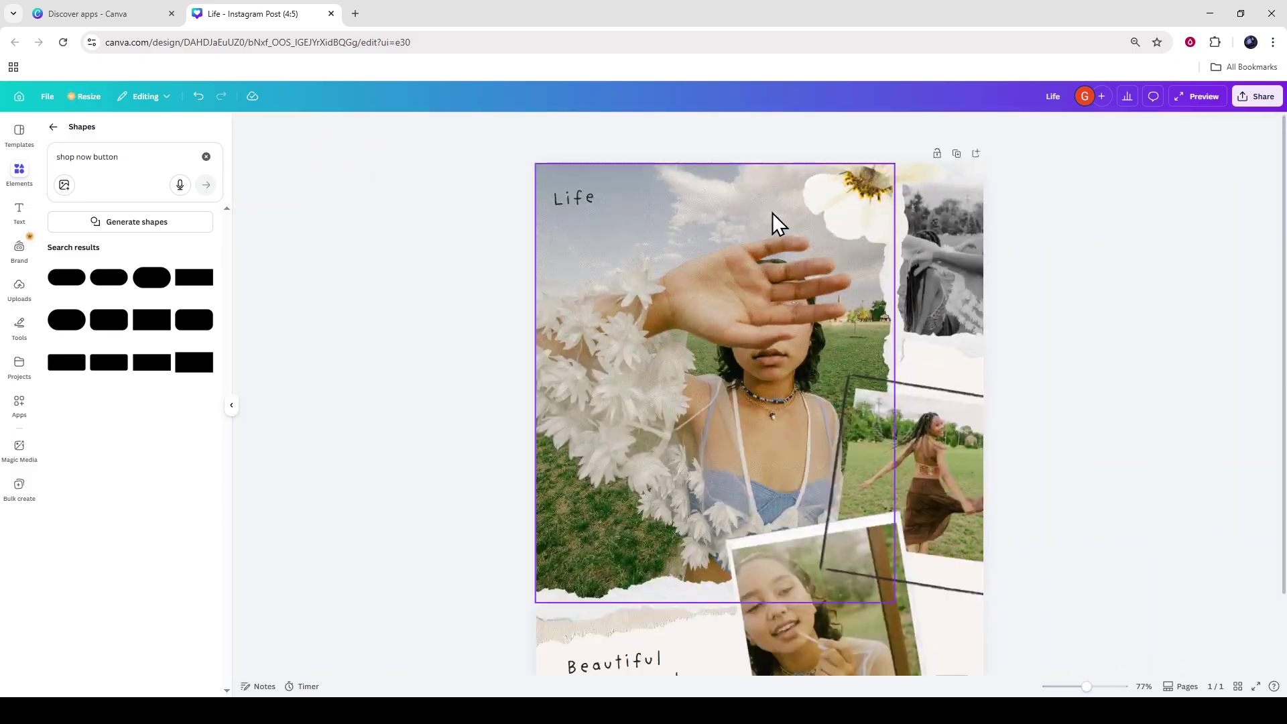
scroll(862, 320, down, 3)
scroll(831, 416, up, 3)
scroll(809, 460, up, 3)
scroll(791, 461, down, 5)
scroll(756, 453, up, 5)
scroll(751, 448, down, 5)
drag(751, 446, 774, 425)
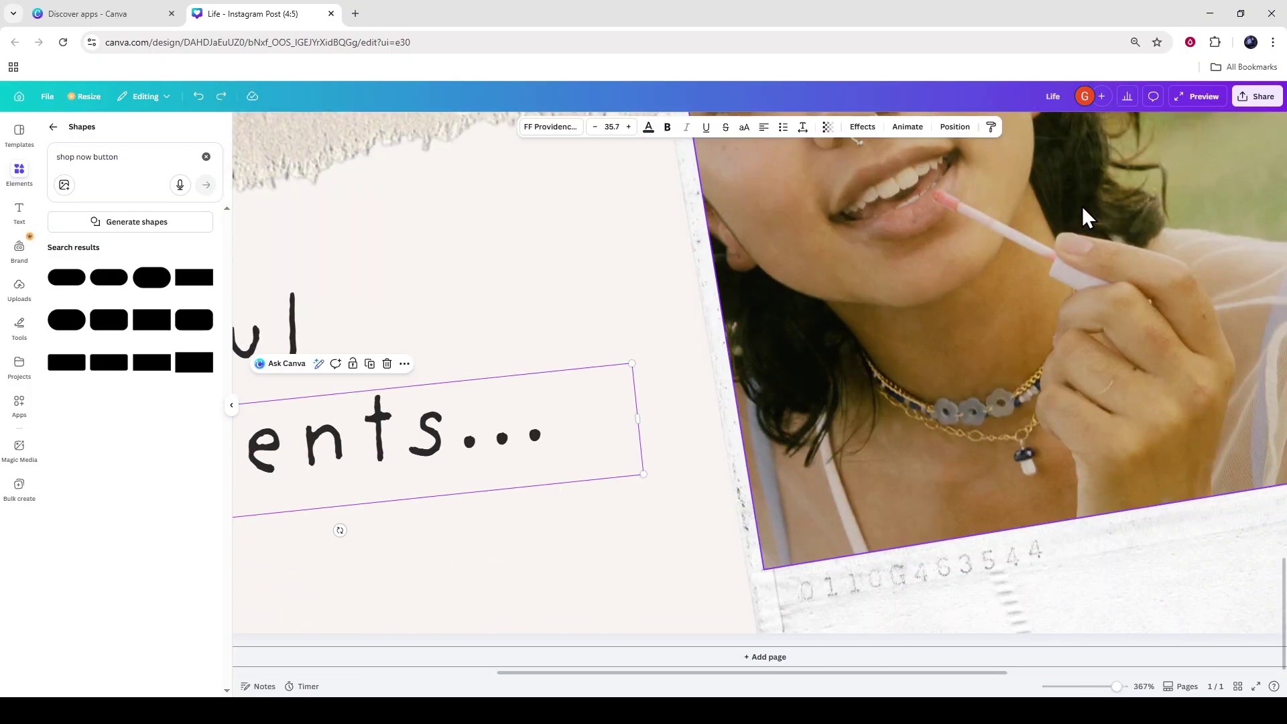
- Download the design as an MP4 Video
click(1242, 97)
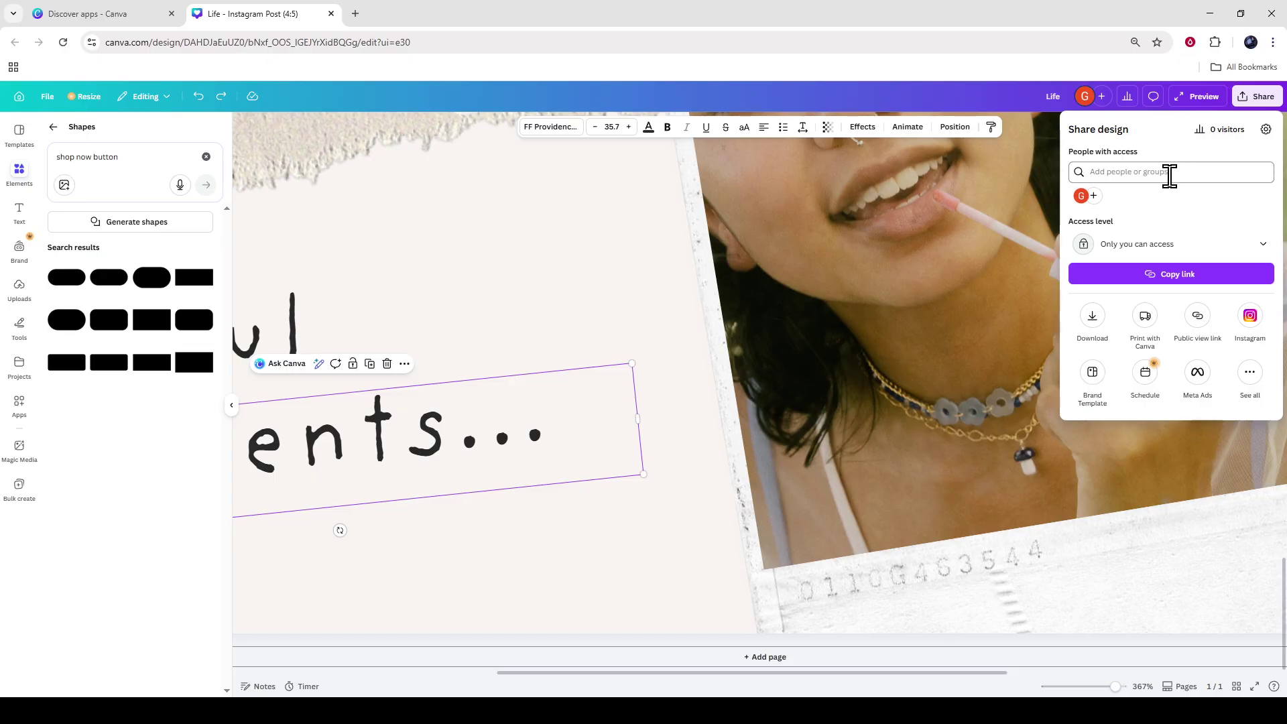
click(1255, 102)
click(1249, 103)
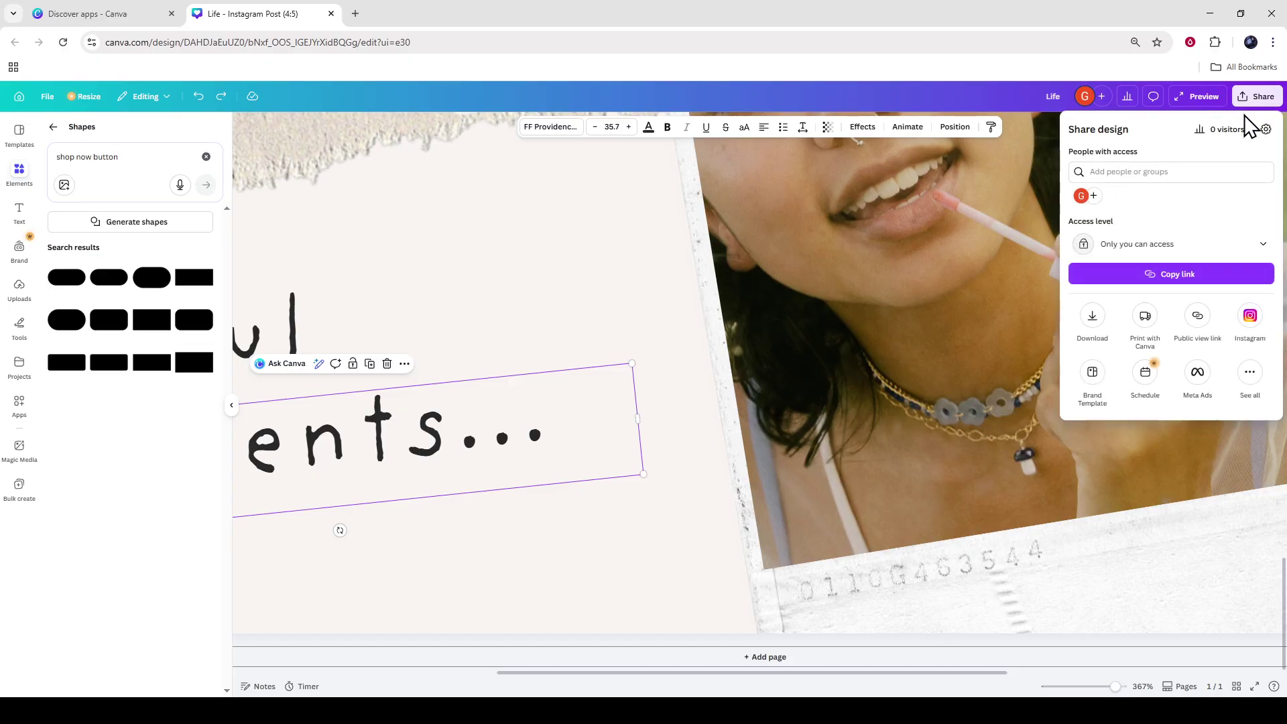
click(1092, 321)
click(1191, 180)
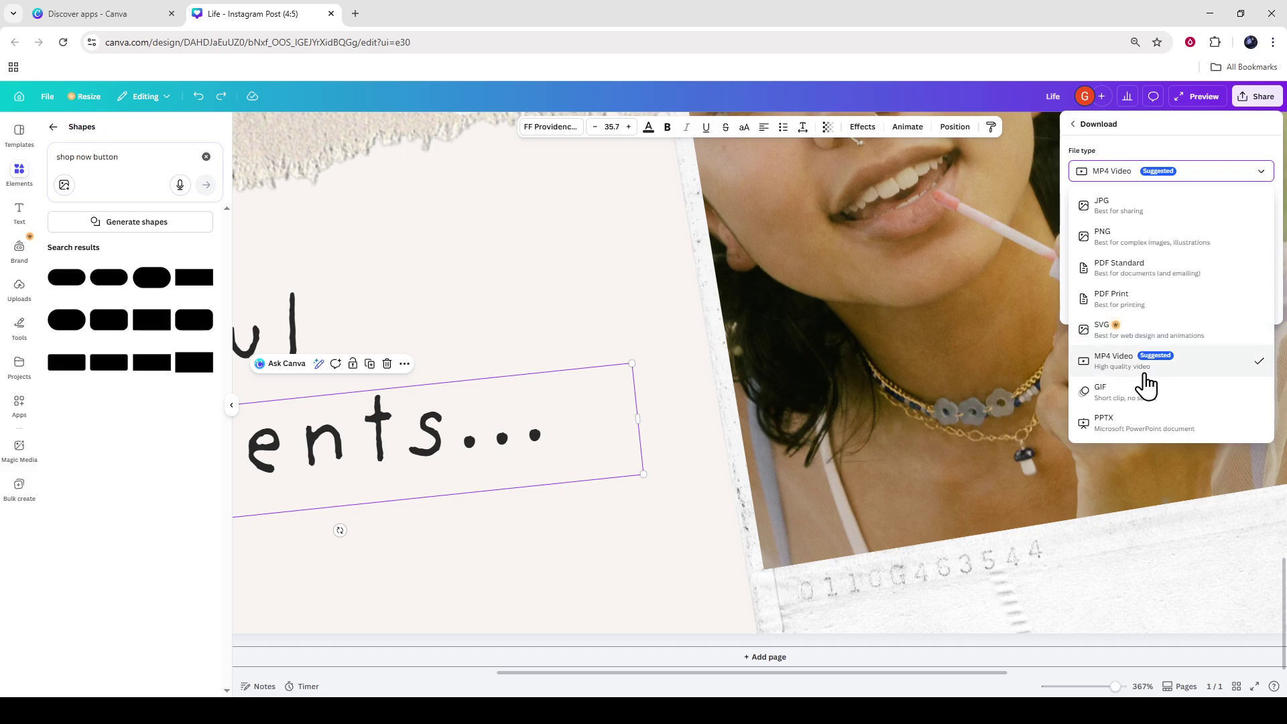
click(1144, 370)
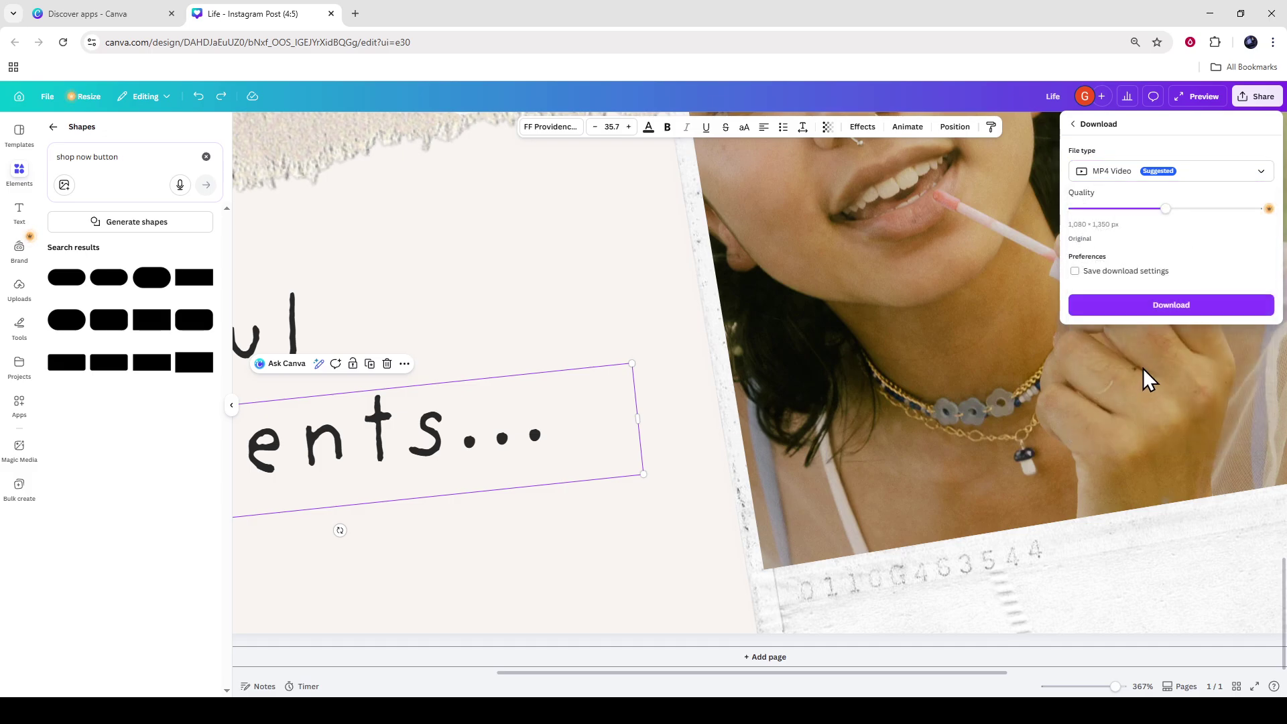
click(1173, 307)
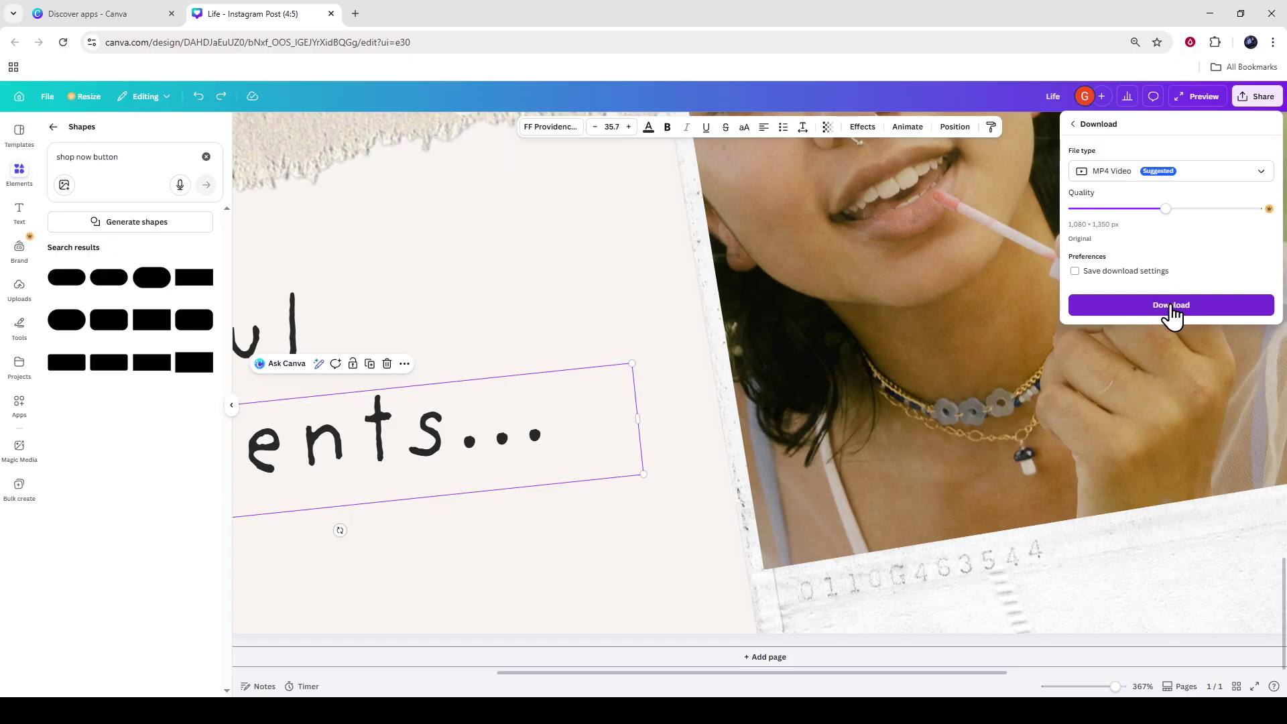
- Deselect the "moments..." text and hide the shape search results to view the whole design
ctrl+scroll(765, 393, down, 5)
ctrl+scroll(766, 391, down, 8)
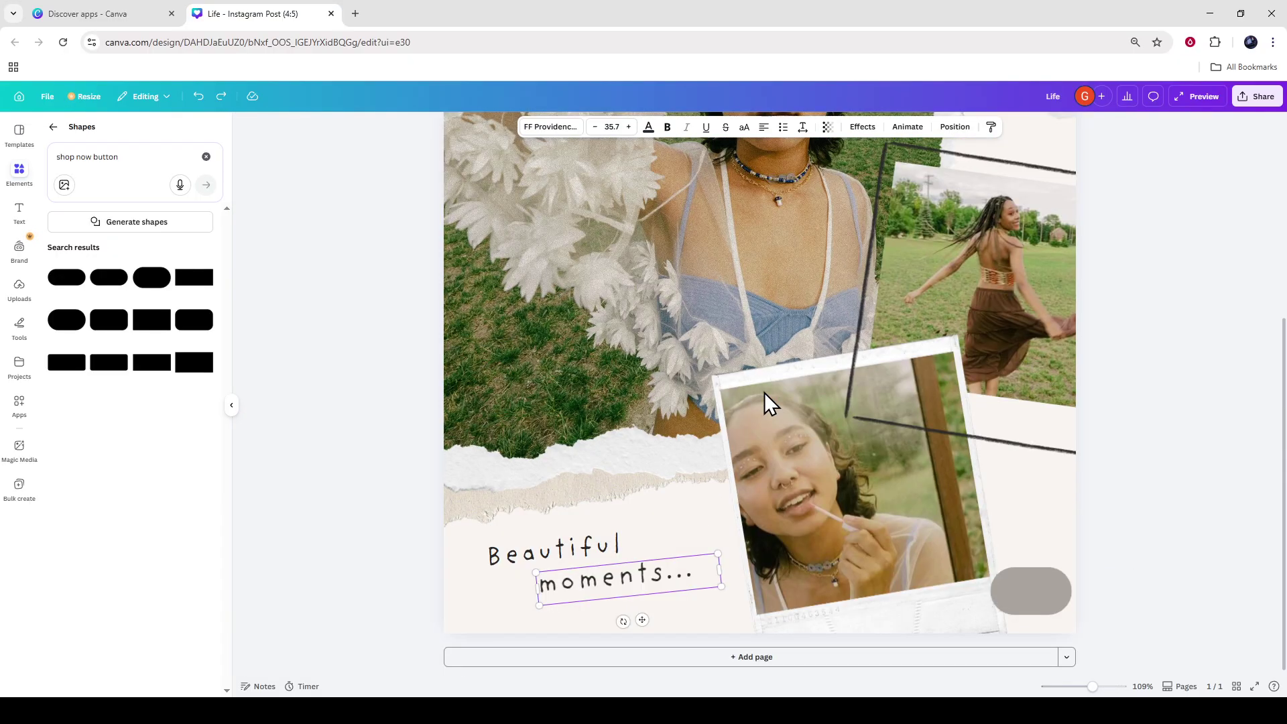
click(1066, 383)
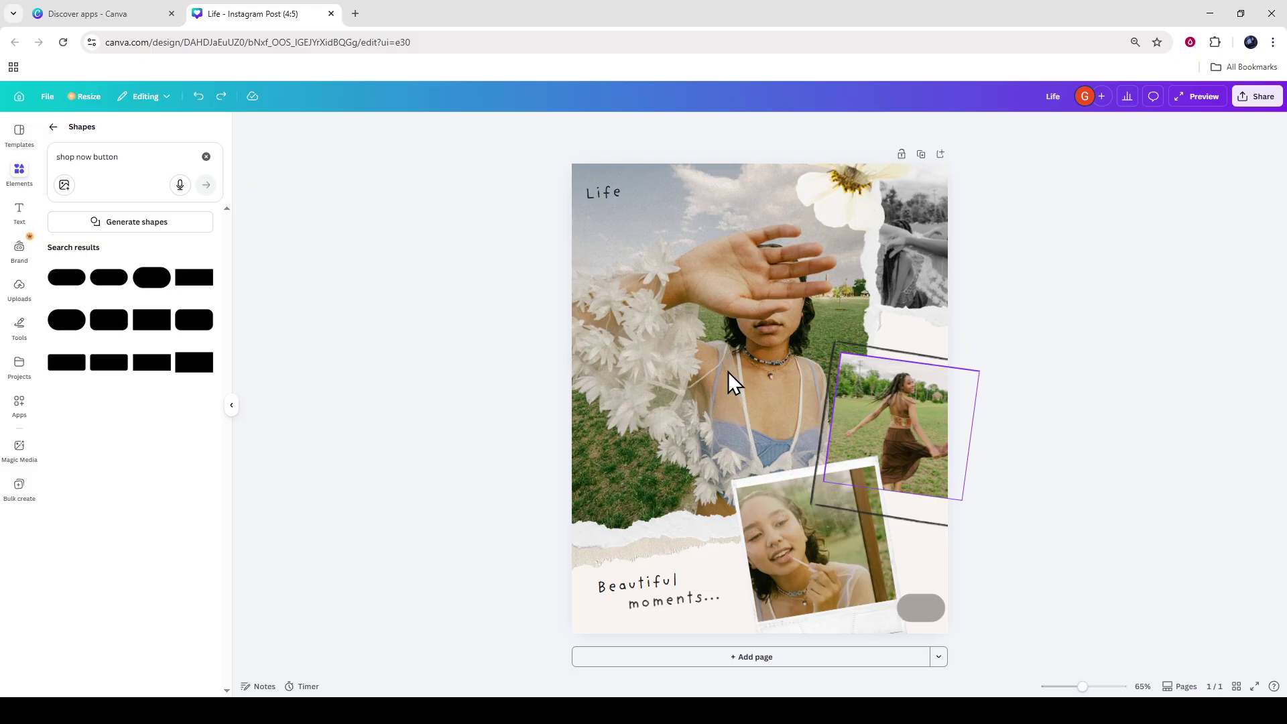
click(232, 405)
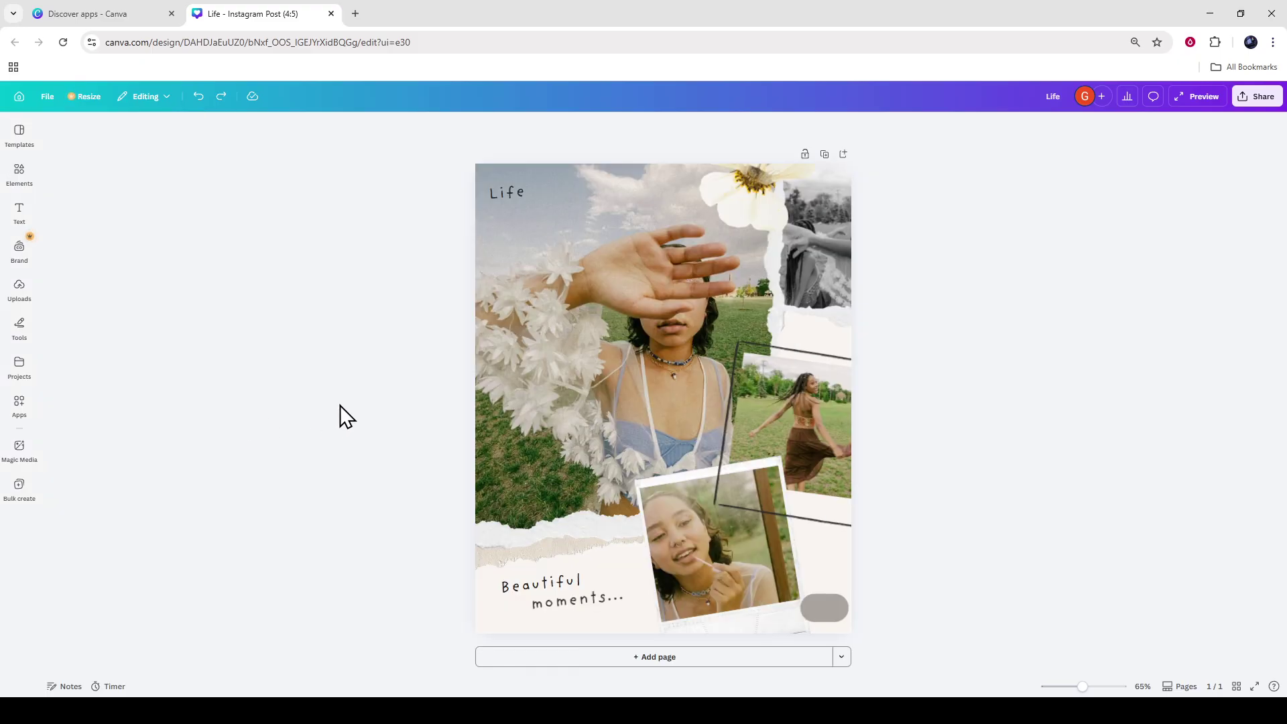